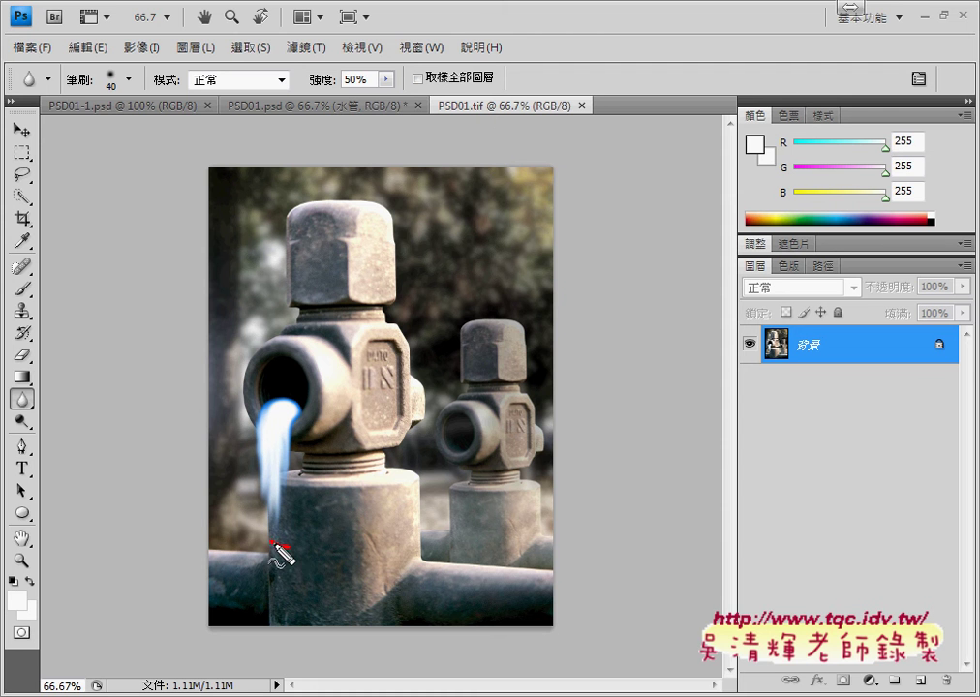
- Review the finished PSD01.tif water stream and valves, then switch to the PSD01.psd working document
left_click_drag(272, 543, 291, 546)
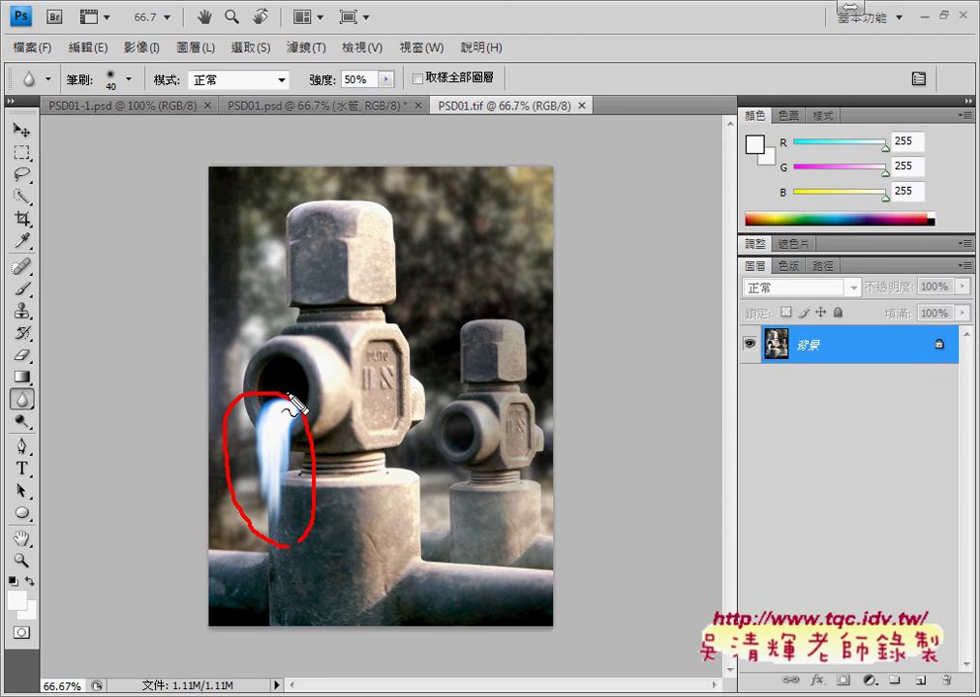
left_click_drag(514, 585, 530, 581)
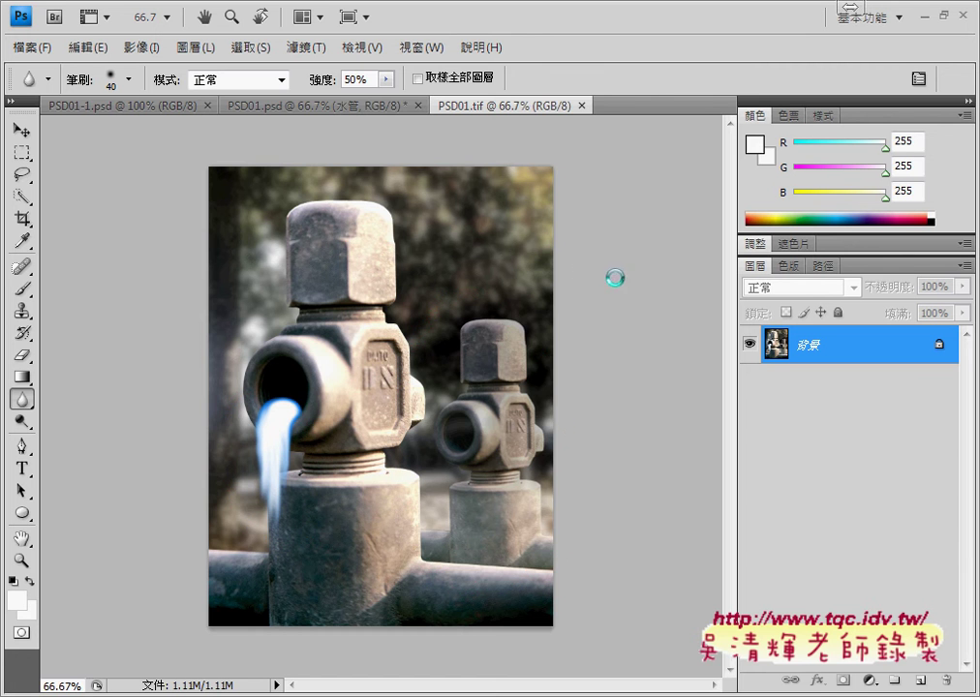
left_click(260, 103)
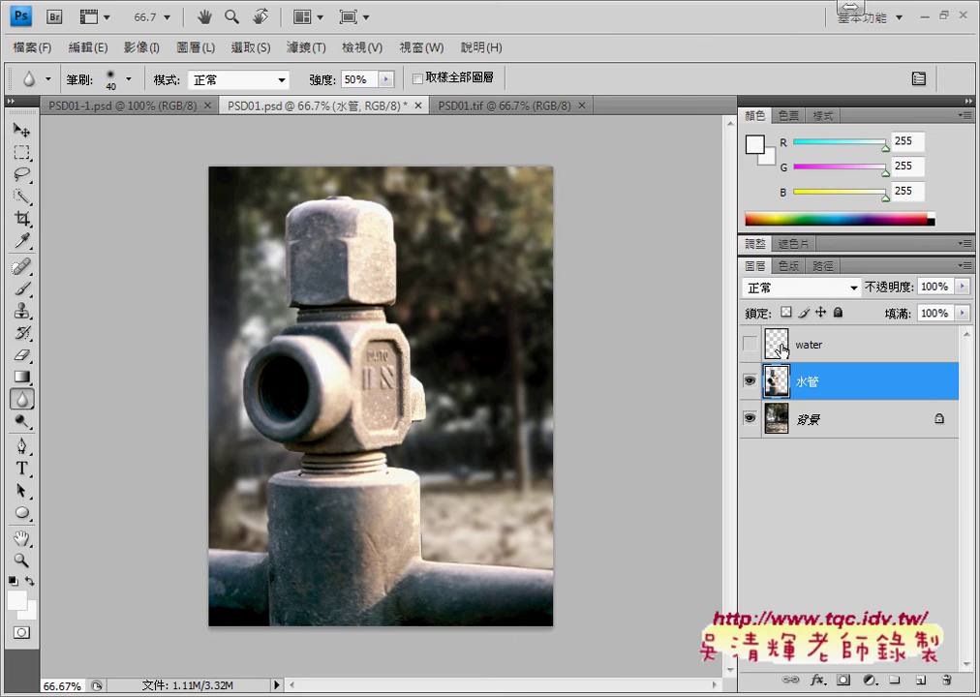
- Show the water layer's blue ellipse, select the Ellipse Tool, and compare it against PSD01.tif
left_click(751, 345)
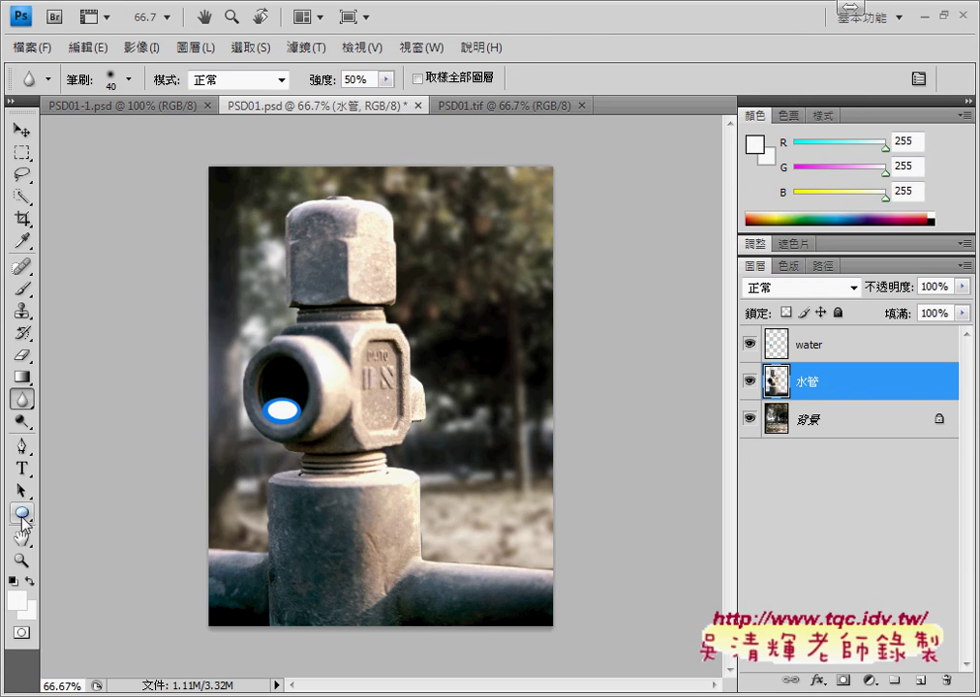
left_click(22, 513)
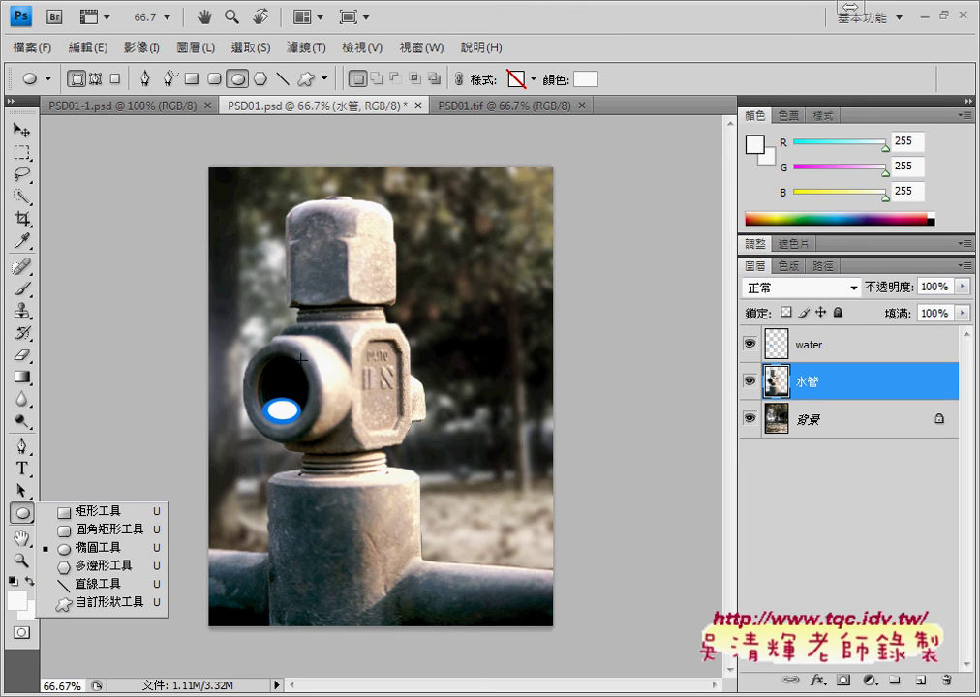
left_click(481, 113)
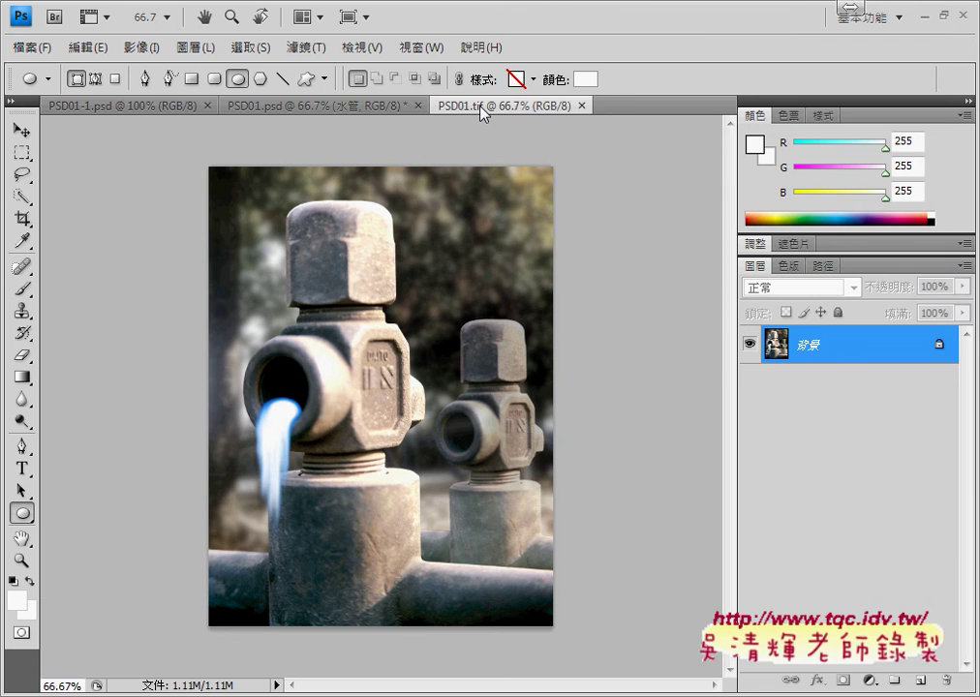
left_click(335, 114)
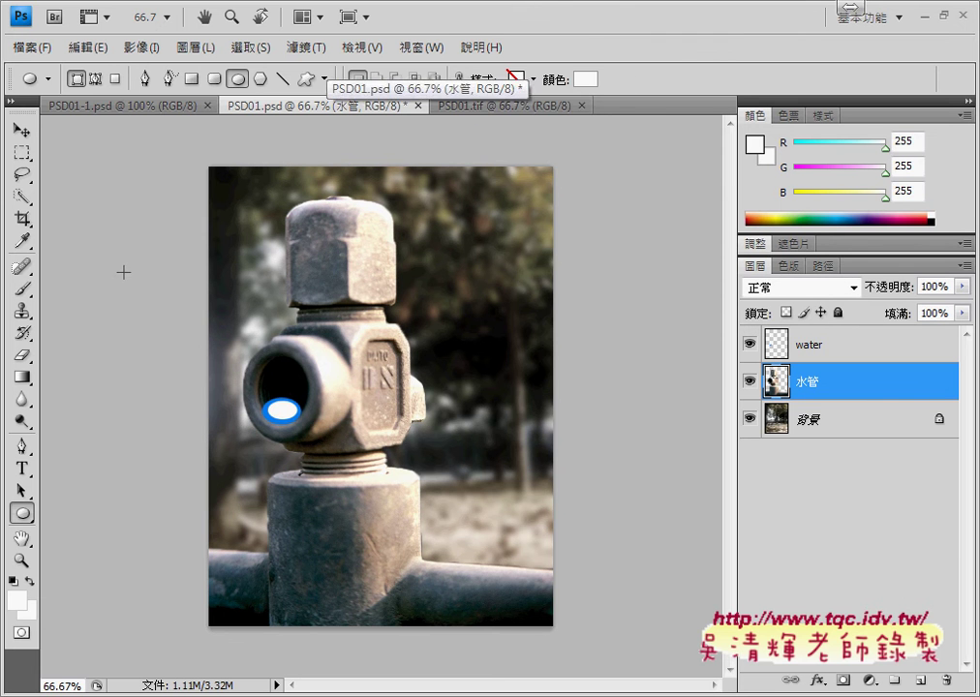
left_click(21, 400)
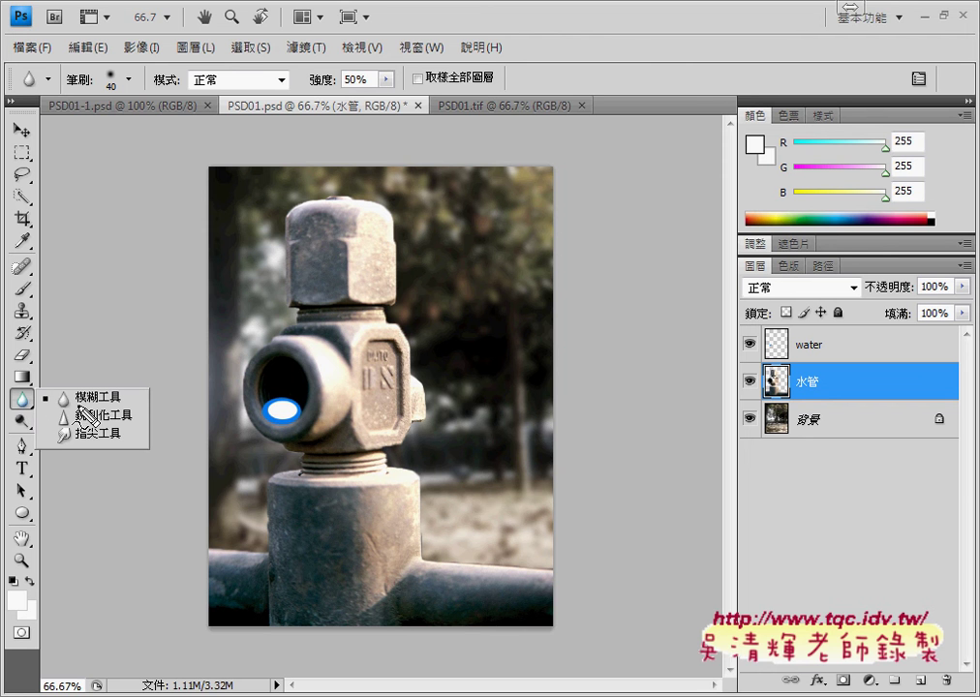
- Switch from the Blur Tool to the Smudge Tool (指尖工具), 32 px at 50% strength
mouse_move(21, 419)
left_mouse_down()
mouse_move(32, 387)
mouse_move(23, 405)
left_mouse_up()
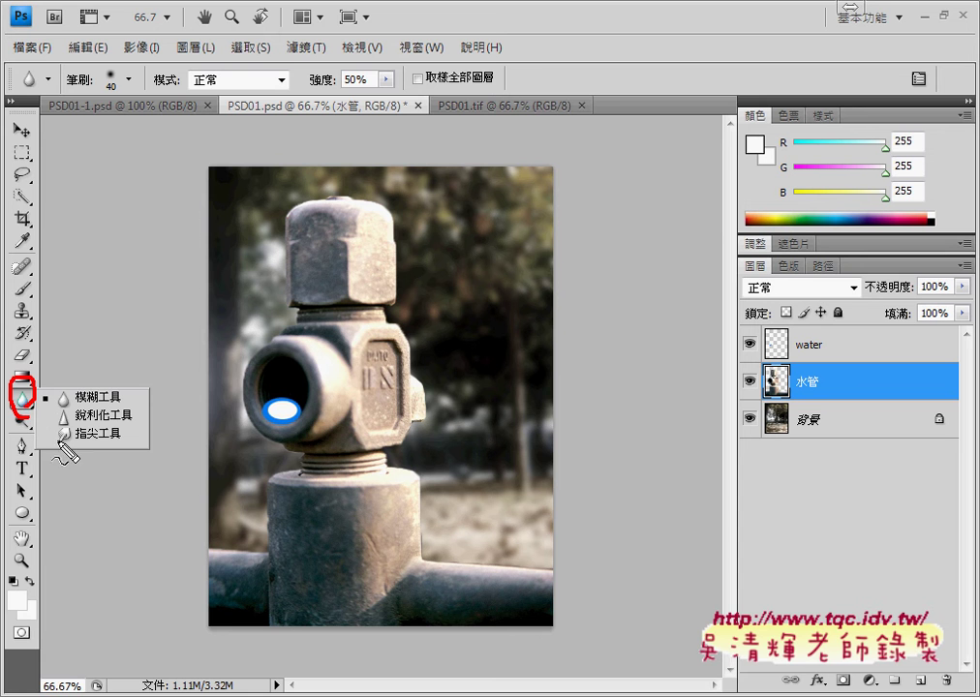
mouse_move(97, 447)
left_mouse_down()
mouse_move(63, 448)
mouse_move(136, 437)
left_mouse_up()
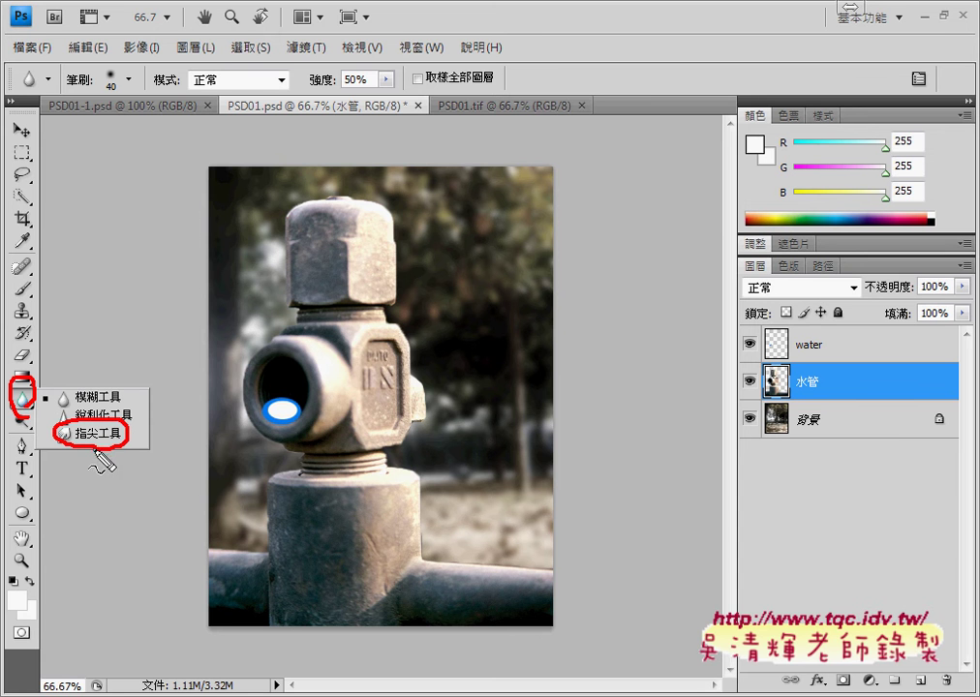
mouse_move(99, 389)
left_mouse_down()
mouse_move(85, 412)
mouse_move(134, 392)
left_mouse_up()
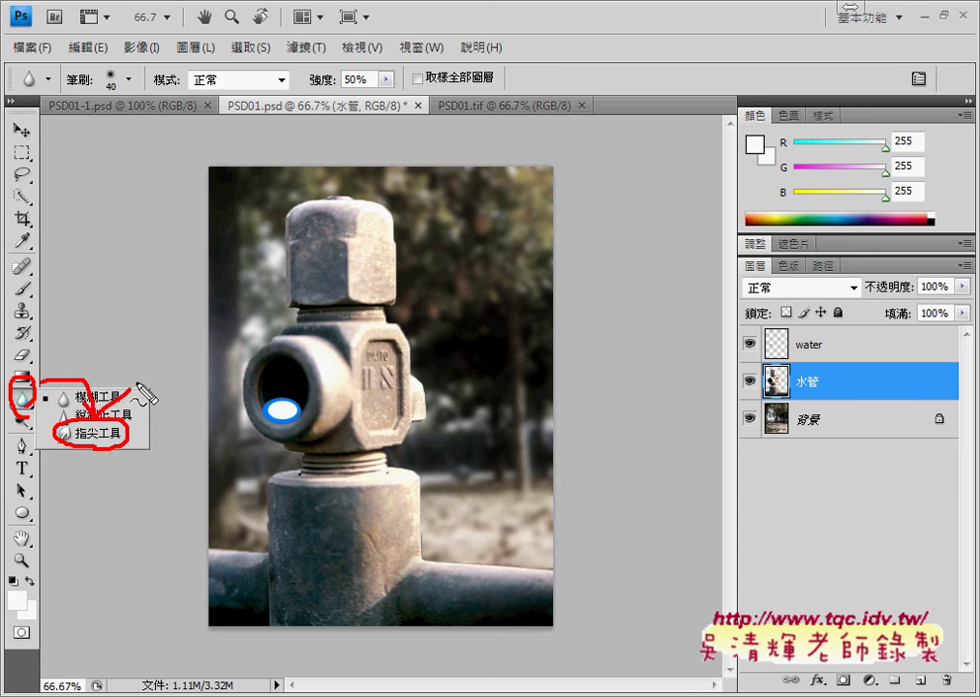
key("Escape")
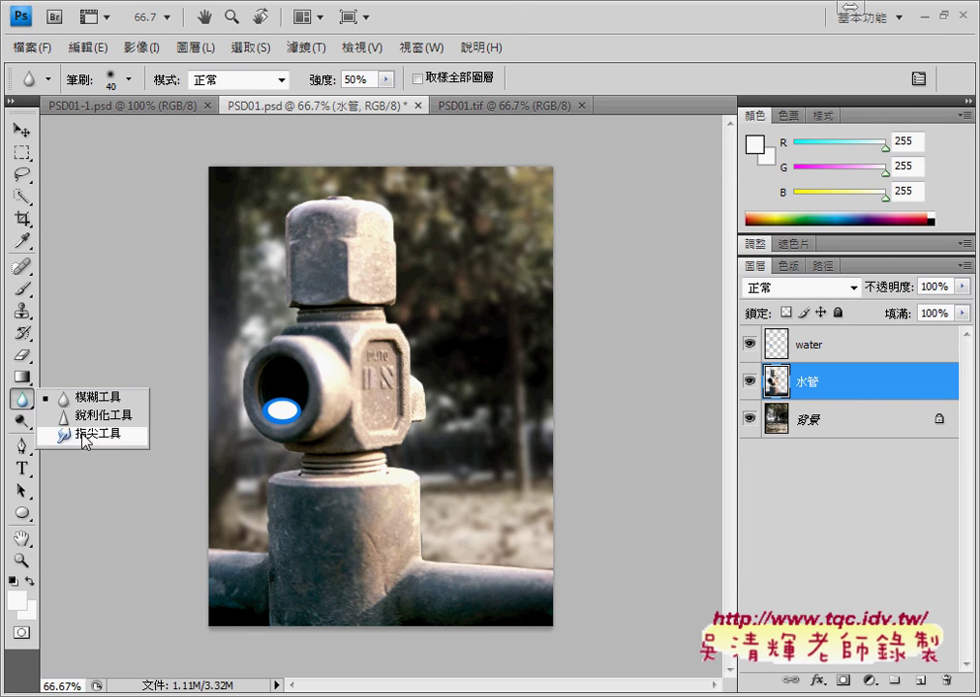
left_click_drag(26, 407, 87, 432)
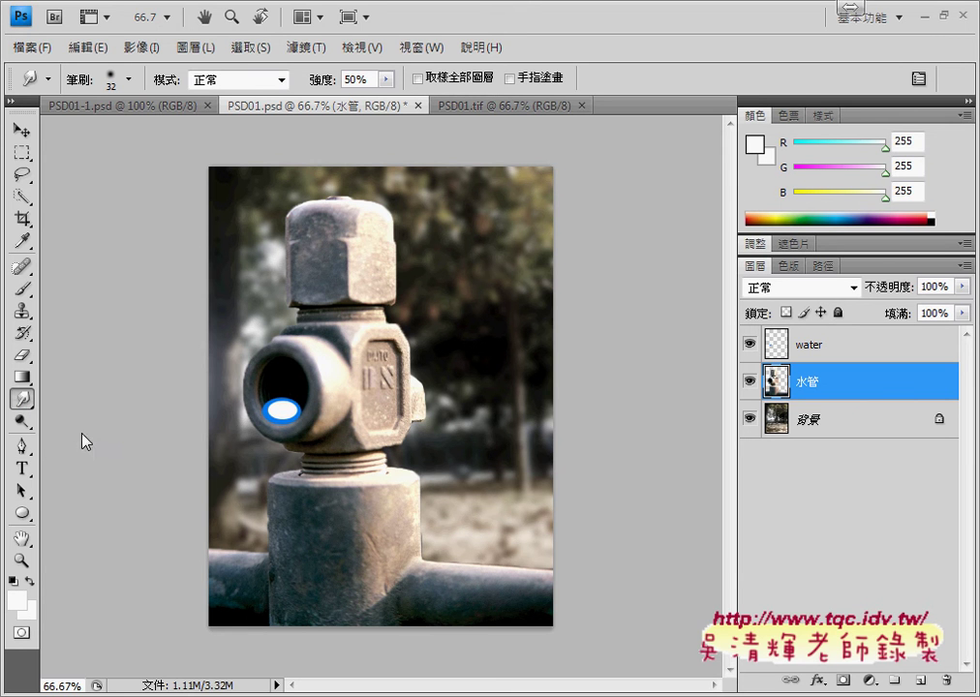
- Select the water layer, toggle its visibility, and confirm the Smudge Tool stays active
left_click(831, 351)
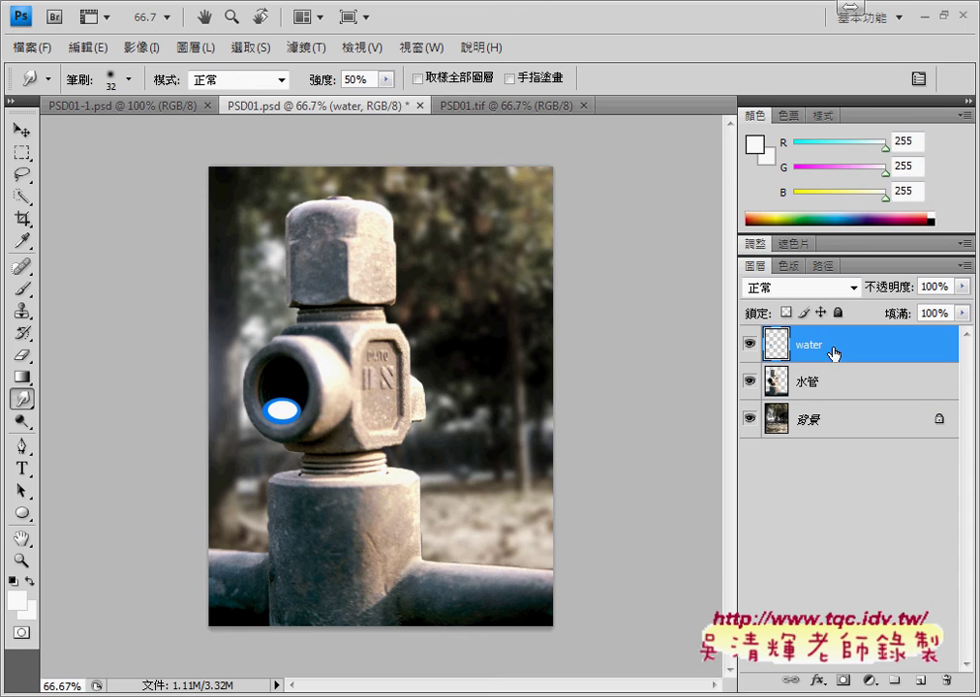
left_click(750, 345)
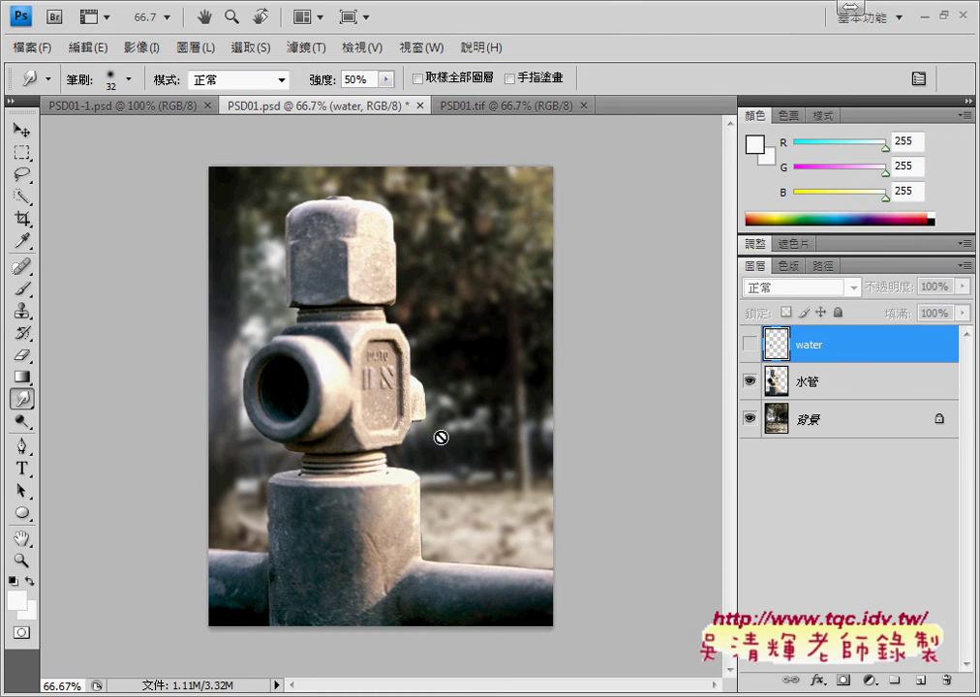
left_click(751, 345)
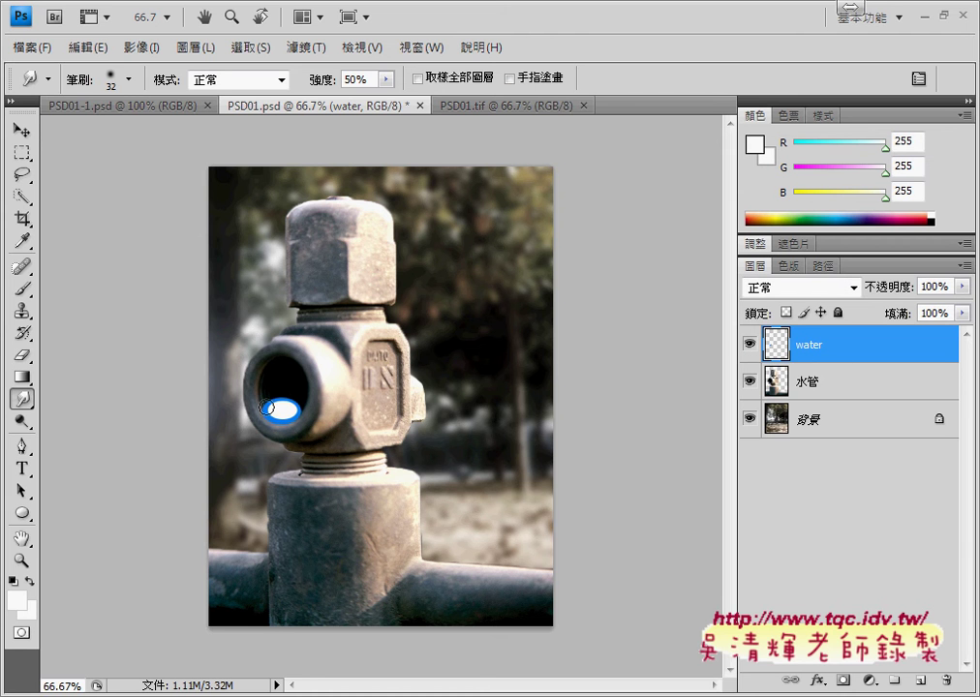
right_click(22, 398)
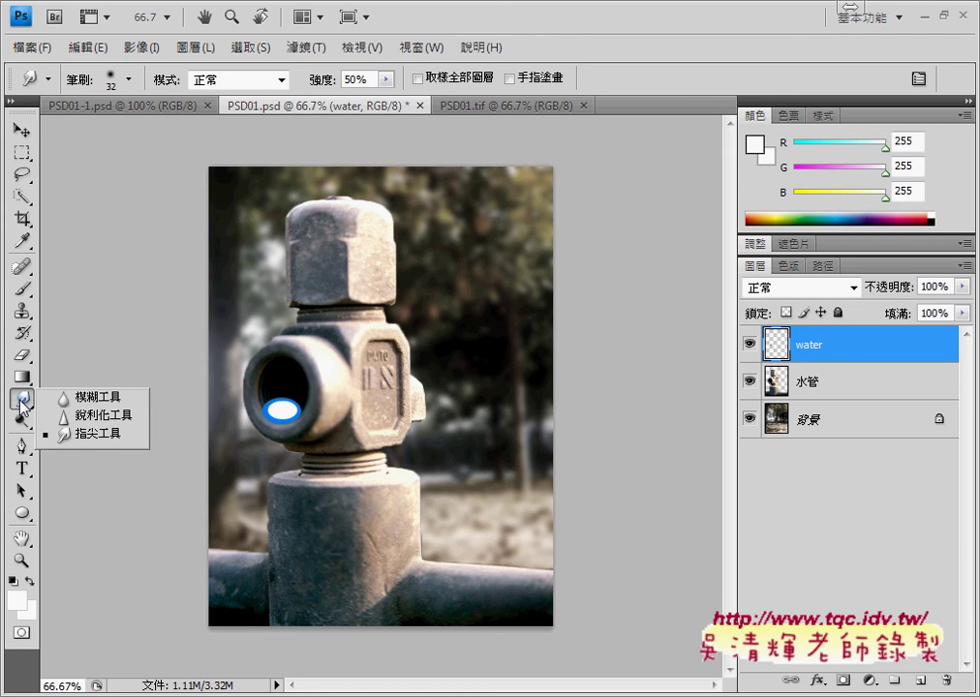
left_click(95, 435)
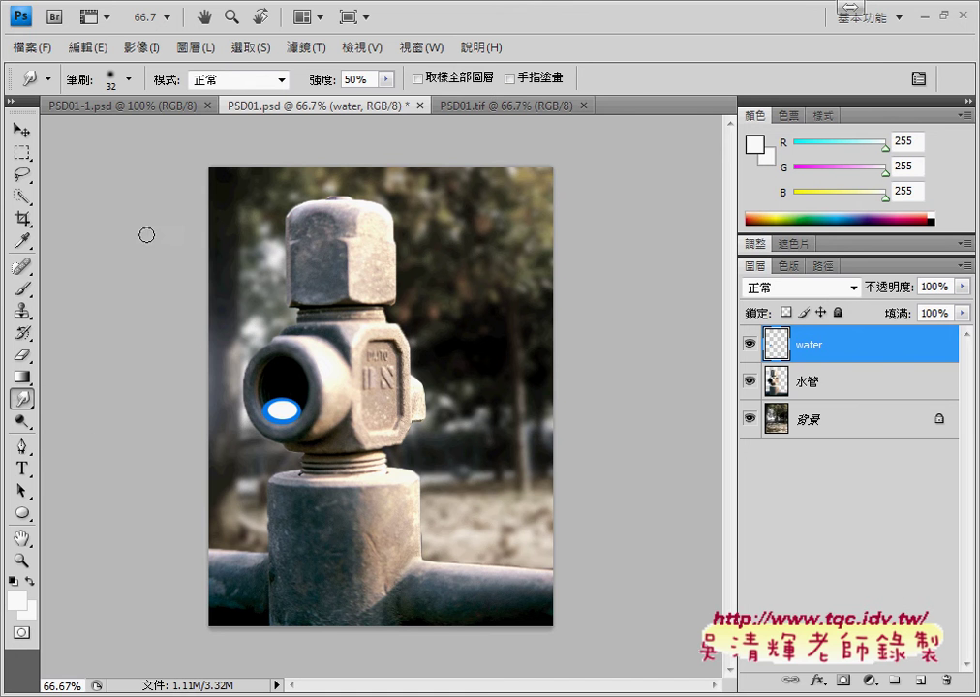
- Set the smudge brush to 14 px and drag the ellipse's bottom edge downward
left_click(130, 81)
left_click_drag(62, 133, 43, 134)
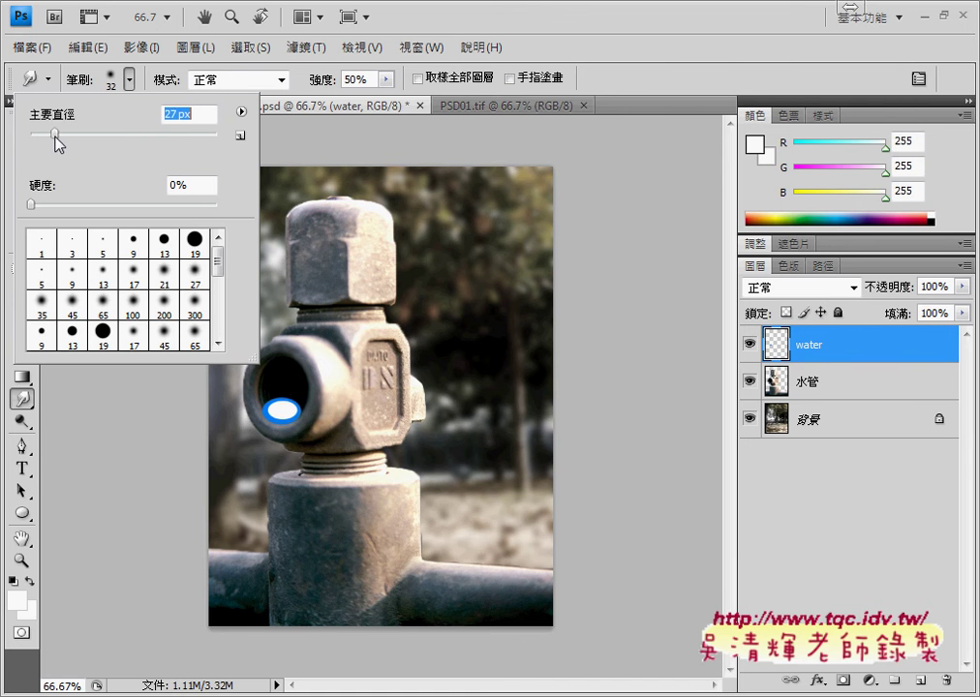
left_click(155, 512)
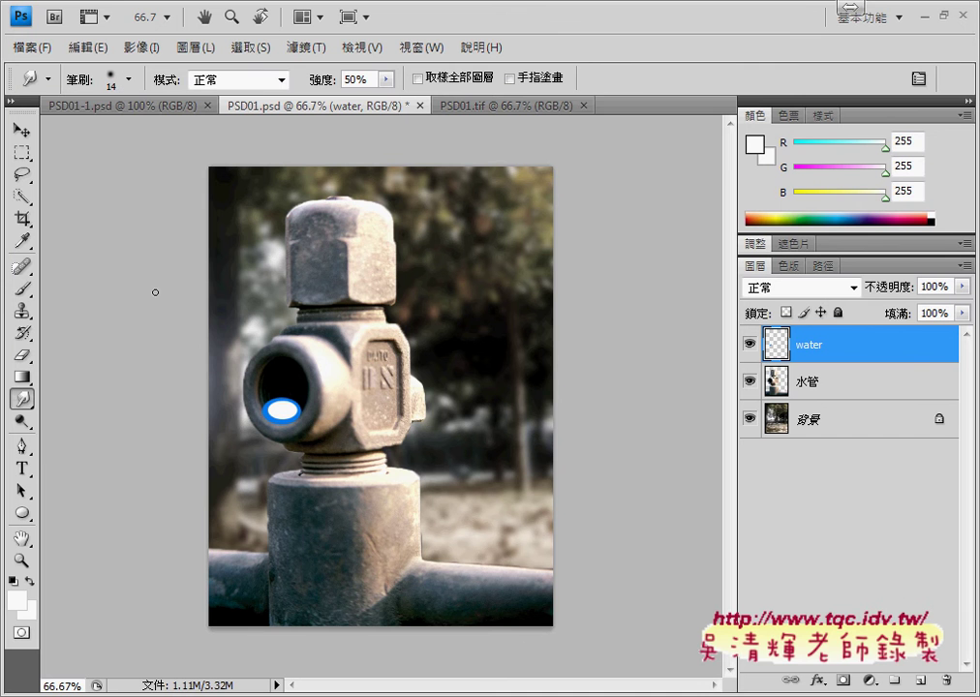
mouse_move(280, 415)
left_mouse_down()
mouse_move(274, 427)
mouse_move(283, 428)
left_mouse_up()
- Set the smudge brush to 40 px and drag the water downward into a drip tail
left_click(128, 81)
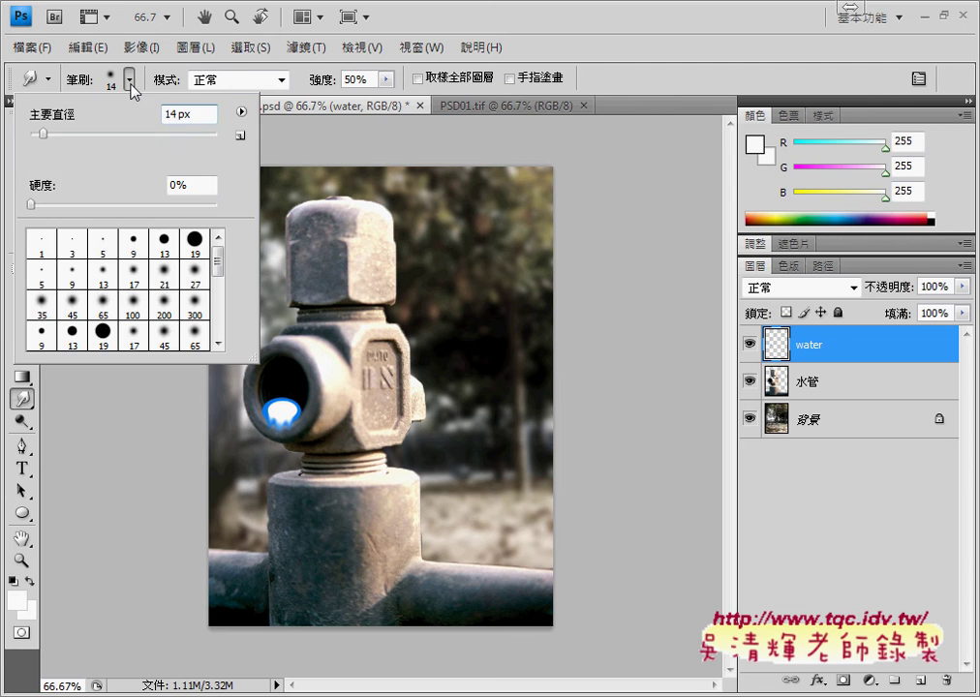
double_click(161, 117)
type("40")
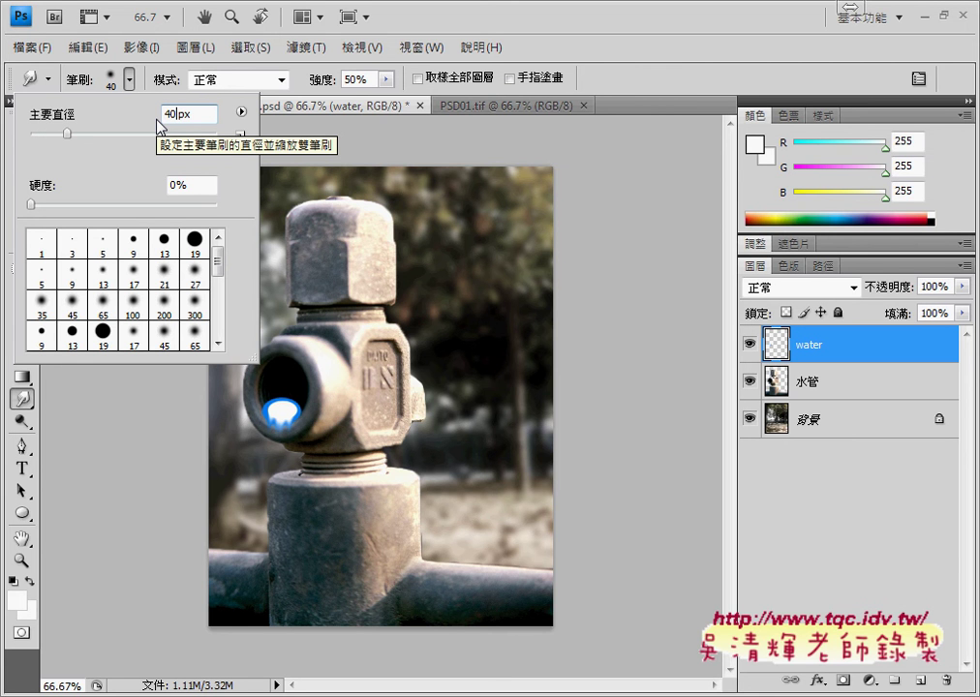
key("Return")
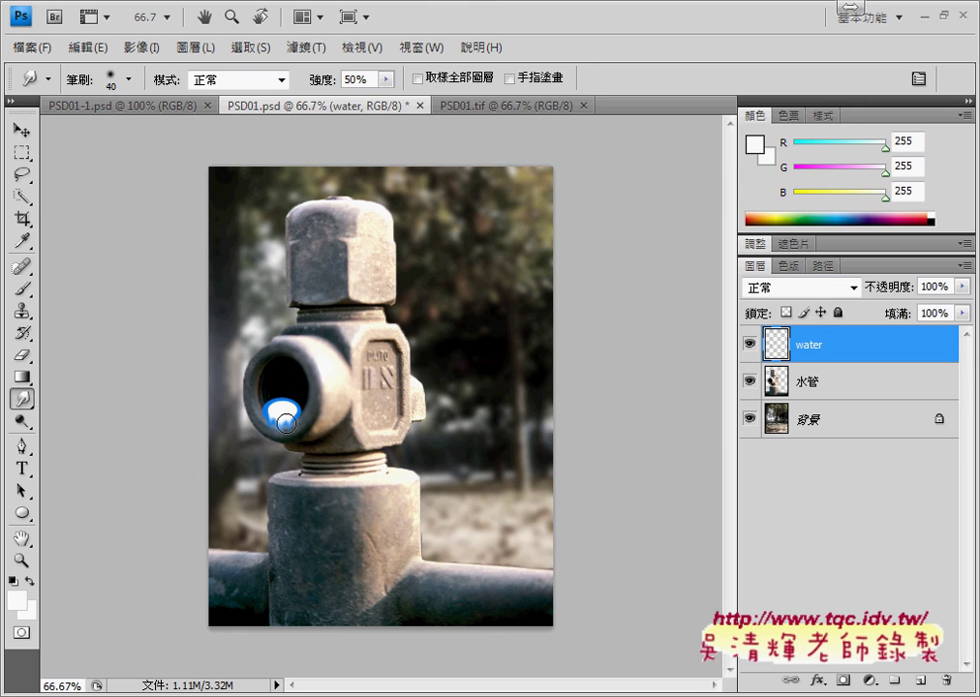
left_click_drag(276, 418, 277, 453)
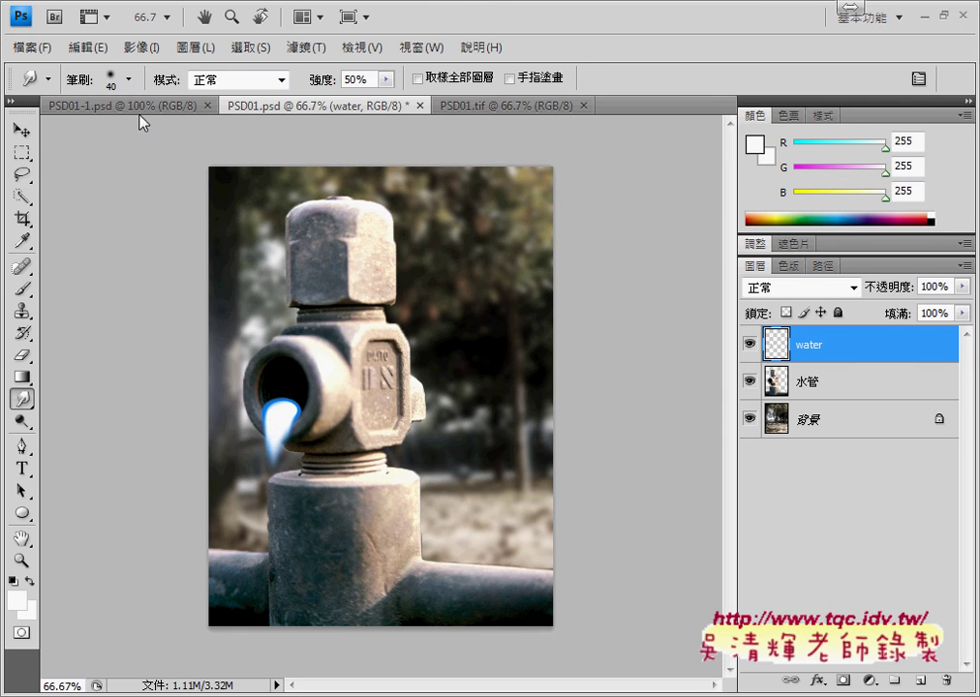
- Try an 87 px brush, then undo the last smudge stroke
left_click(129, 80)
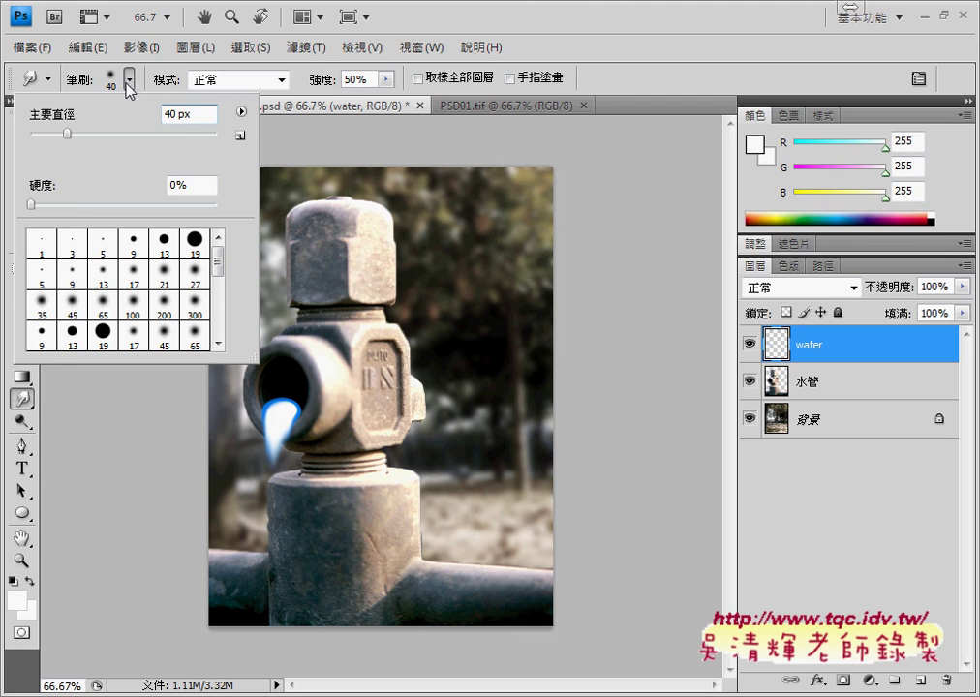
left_click(109, 134)
left_click(218, 325)
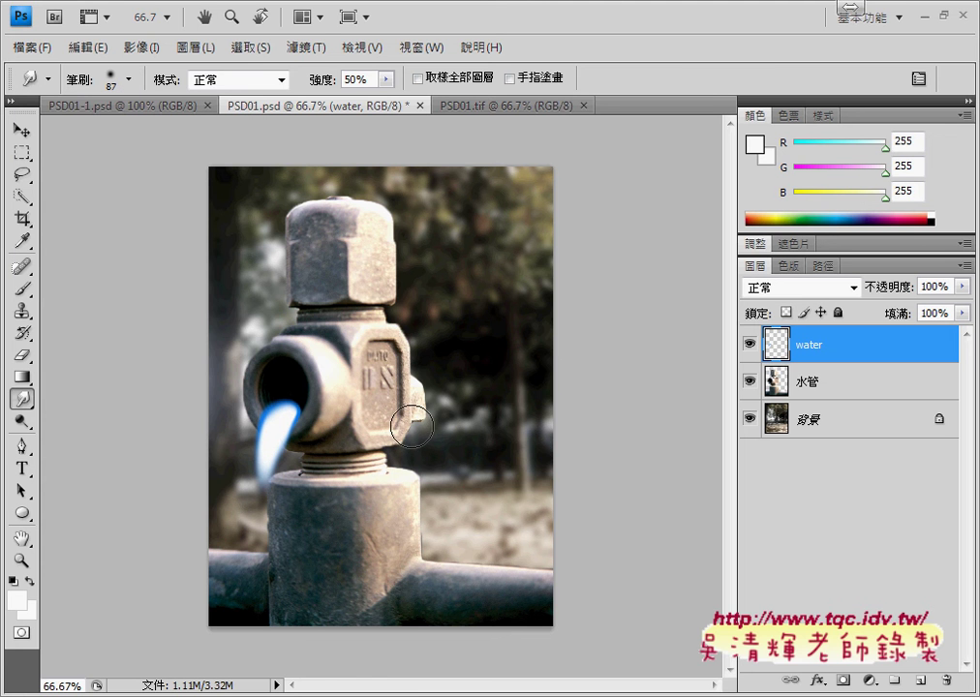
key("ctrl+z")
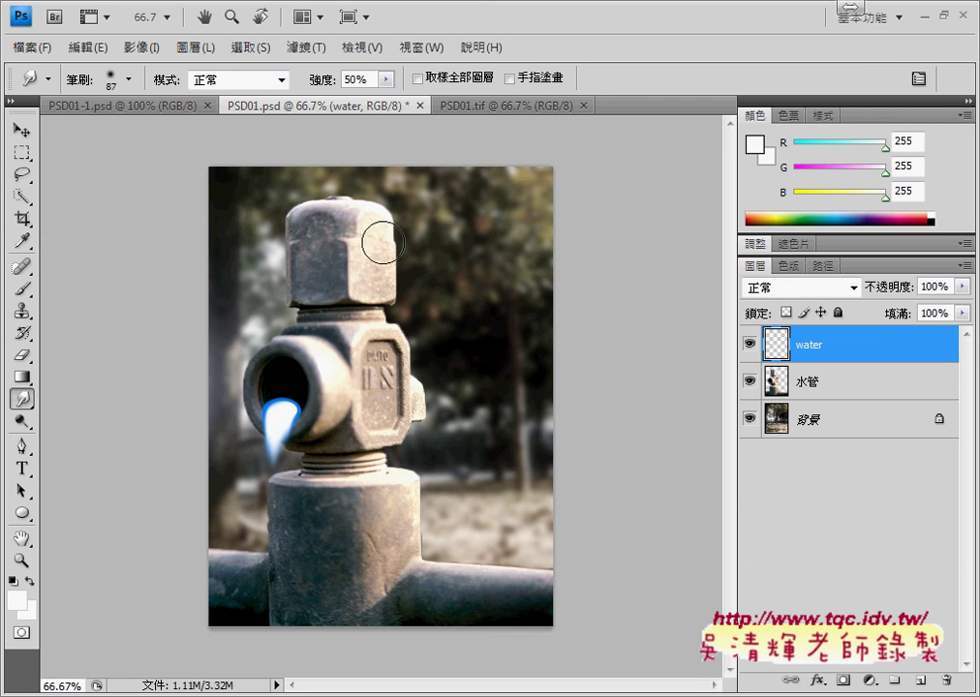
- Reset the brush to 40 px and smudge the stream further down
left_click(130, 81)
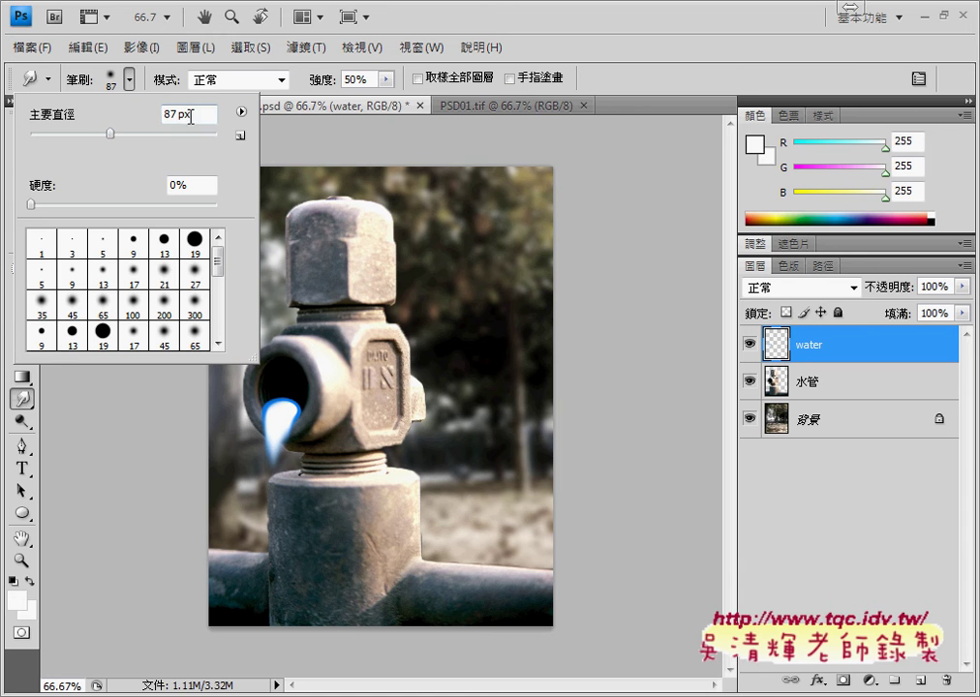
type("40")
key("Return")
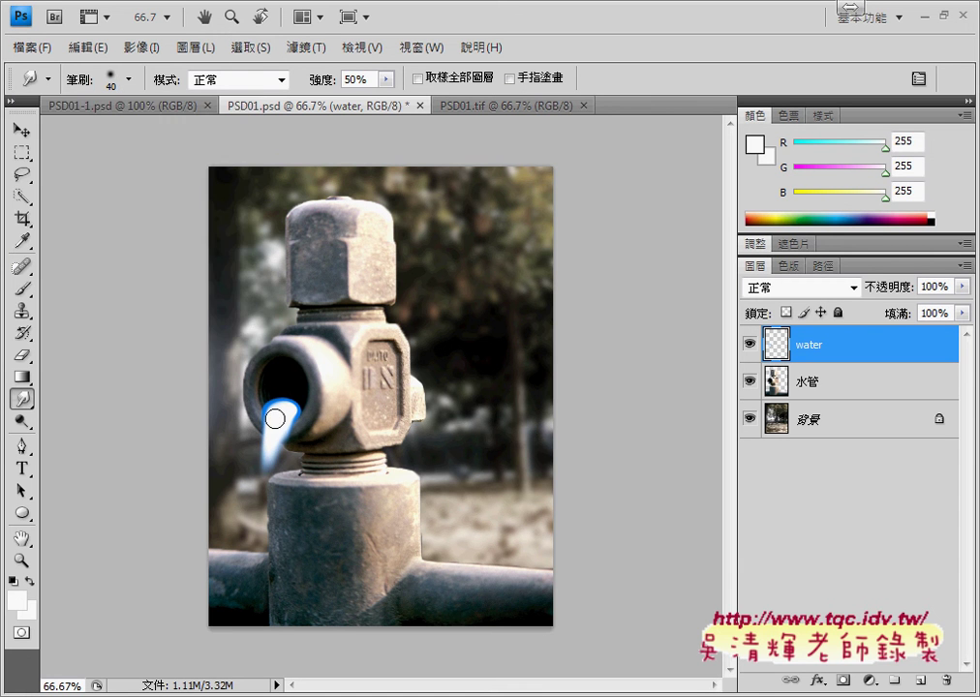
left_click_drag(281, 420, 282, 472)
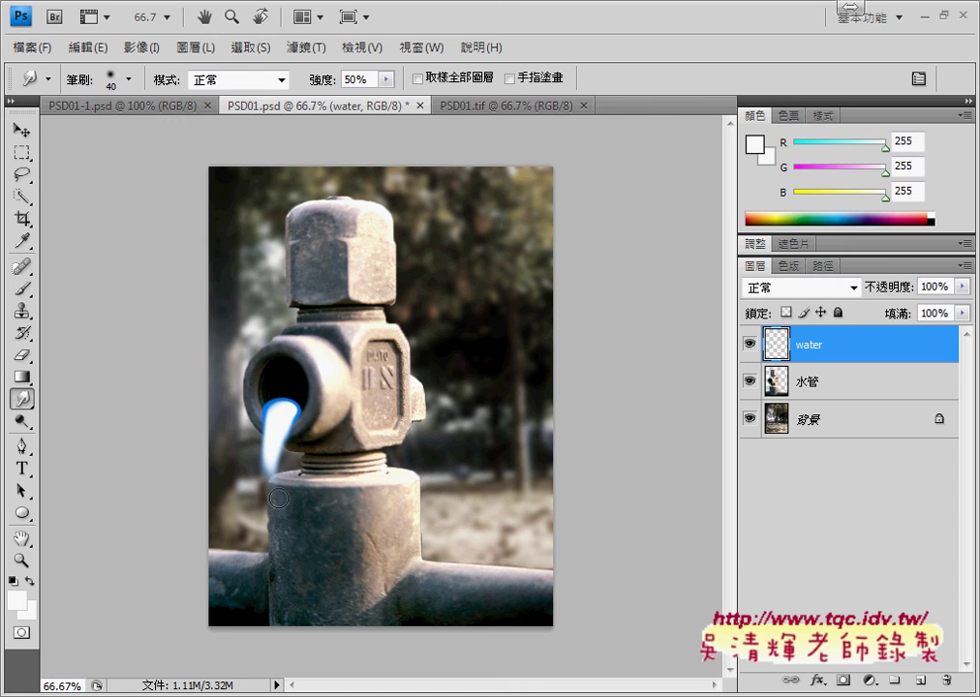
- Compare the stream against the PSD01.tif reference, then return to PSD01.psd
left_click(489, 107)
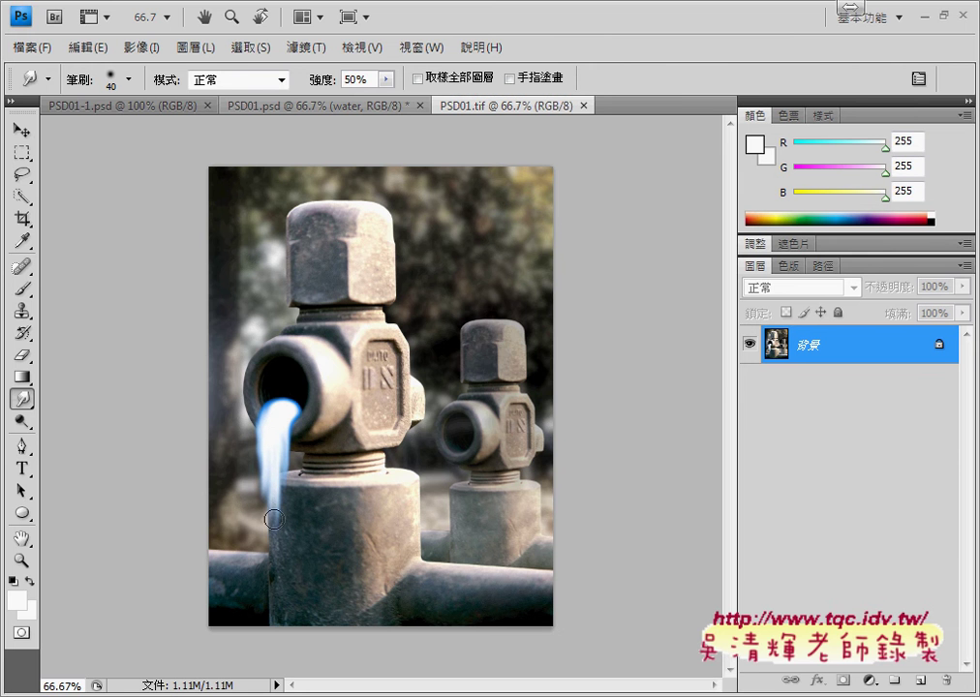
left_click_drag(274, 431, 275, 484)
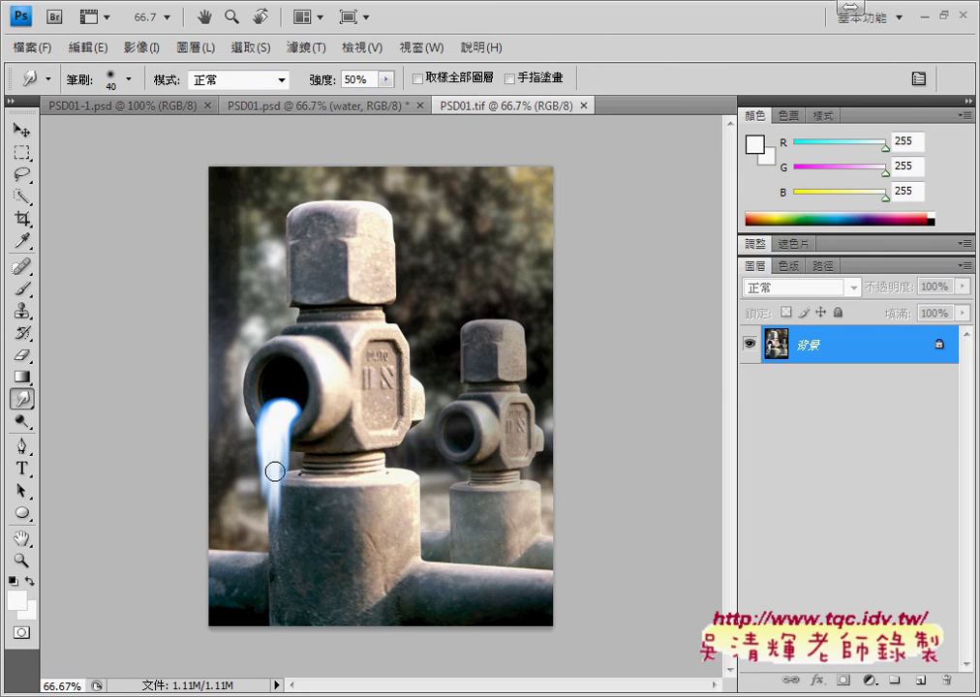
left_click(291, 104)
- Lengthen the water stream downward with a 22 px smudge brush
left_click(129, 80)
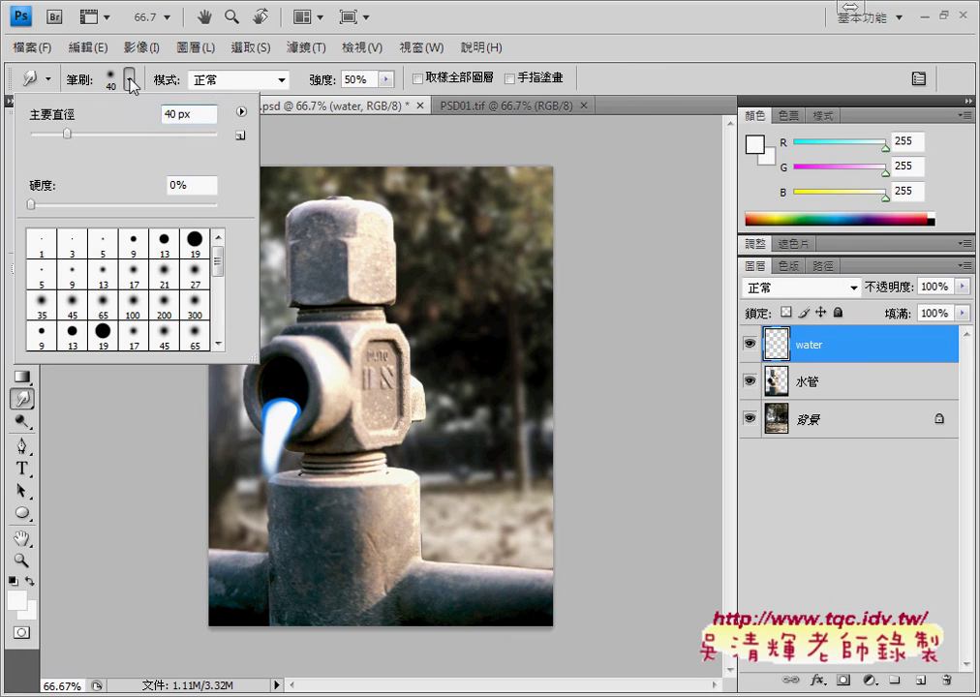
left_click_drag(53, 143, 48, 136)
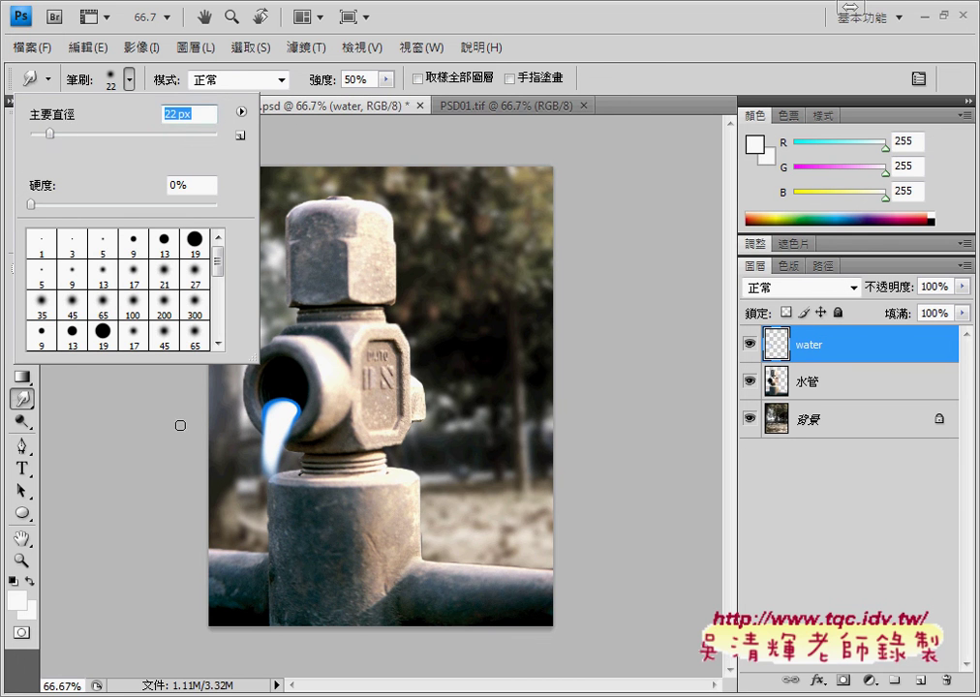
left_click(215, 365)
left_click_drag(273, 467, 271, 492)
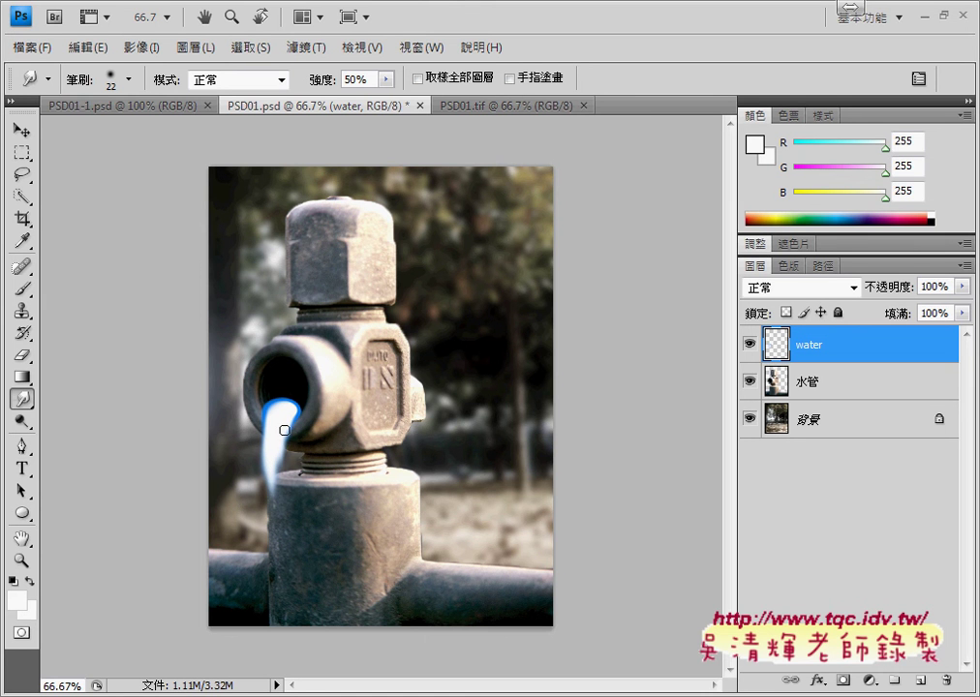
- Shrink the smudge brush to 16 px and bring up PSD01.tif for comparison
left_click(129, 79)
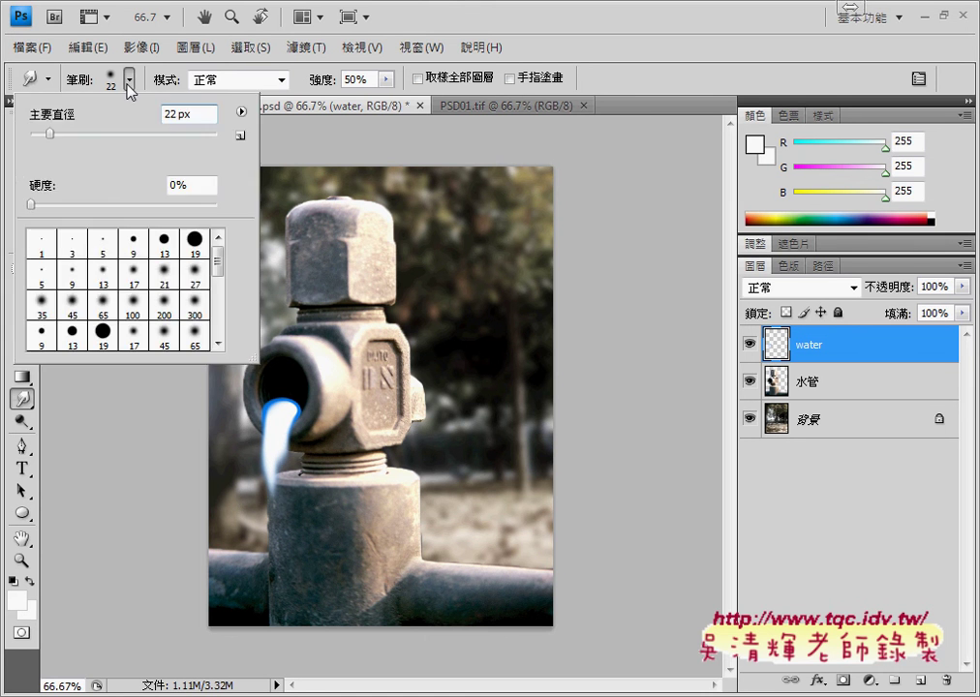
left_click_drag(52, 141, 47, 141)
key("Return")
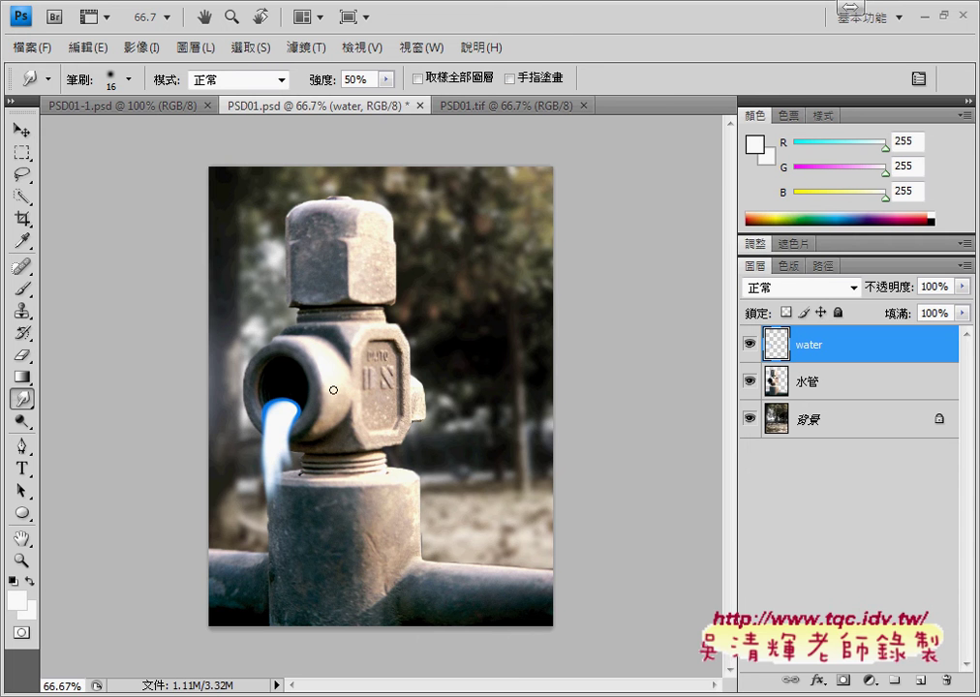
left_click(465, 110)
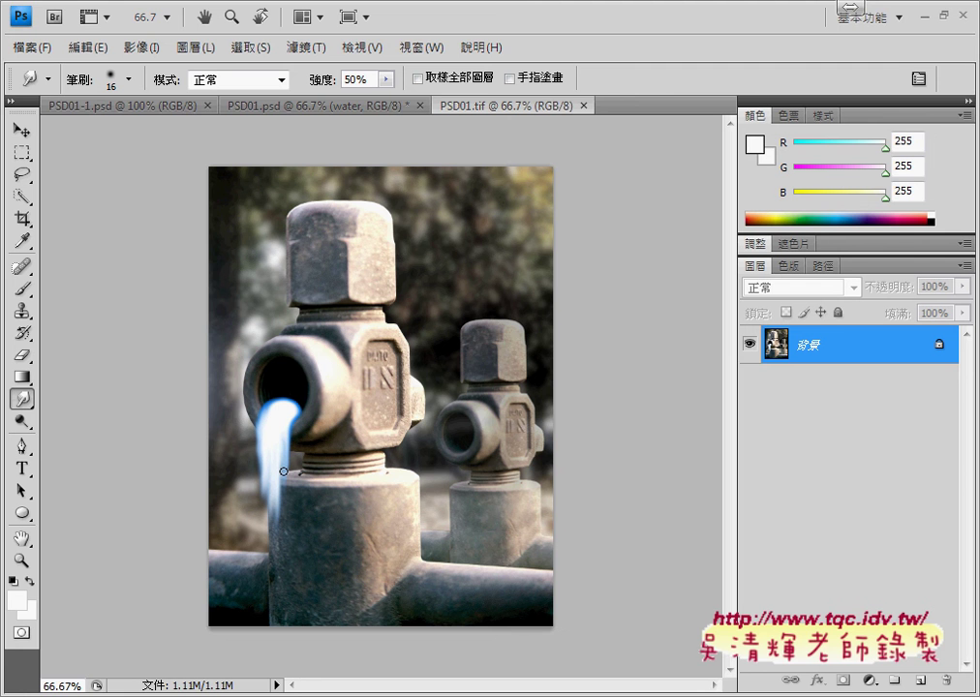
- Return to PSD01.psd, make 水管 the active layer, and toggle the water layer's visibility
right_click(23, 399)
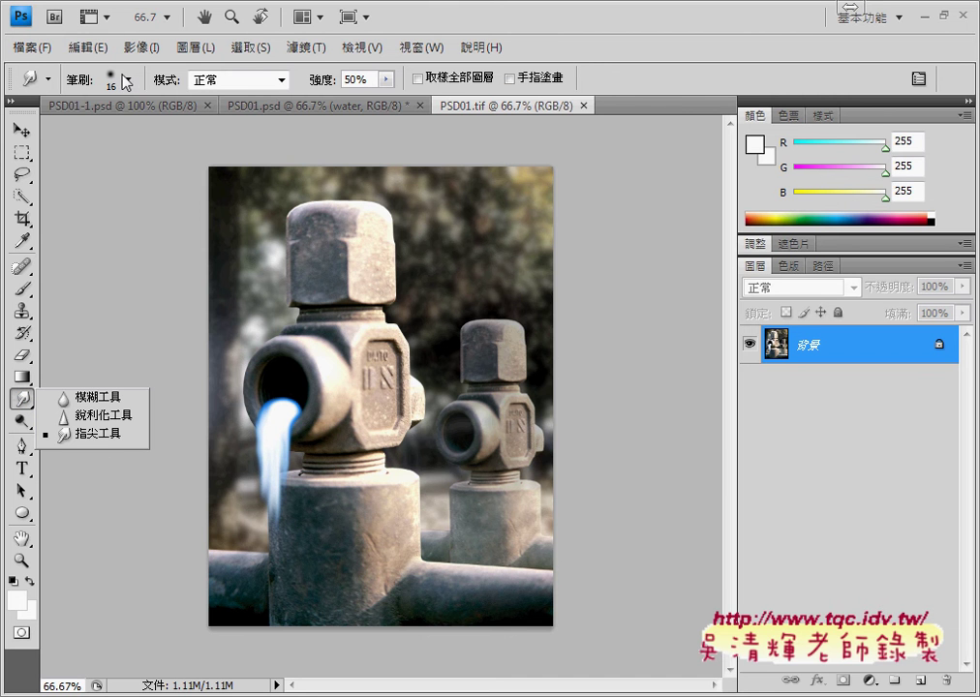
left_click(323, 106)
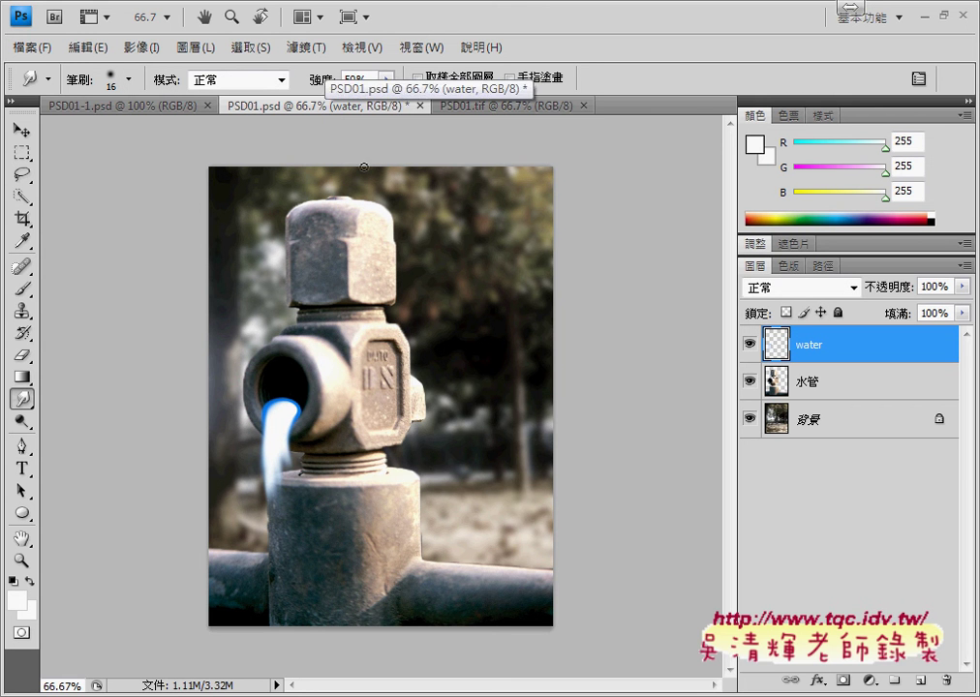
left_click(850, 391)
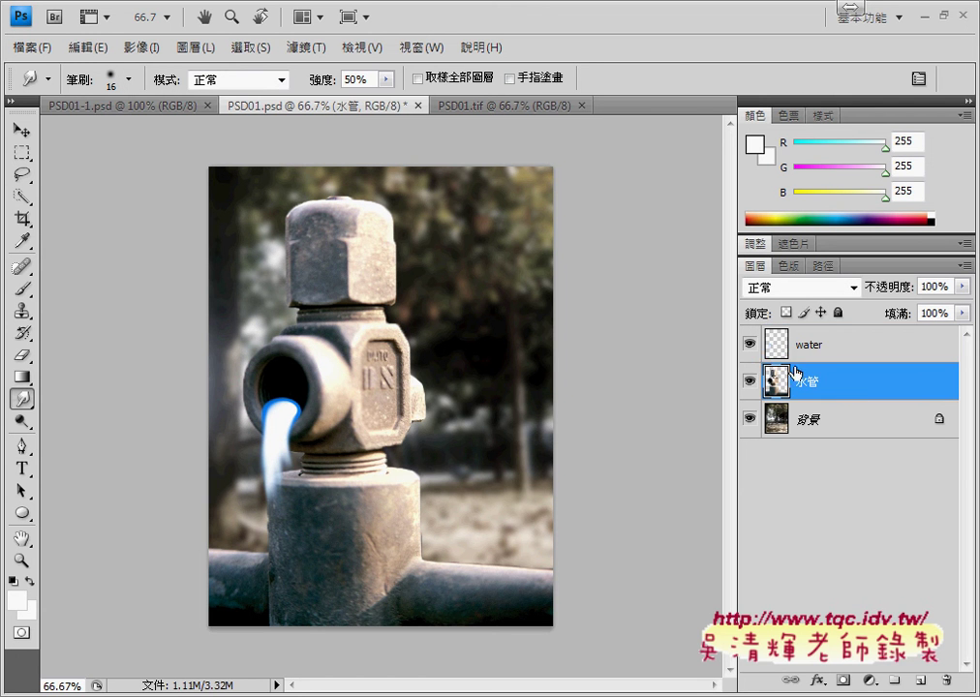
left_click(749, 344)
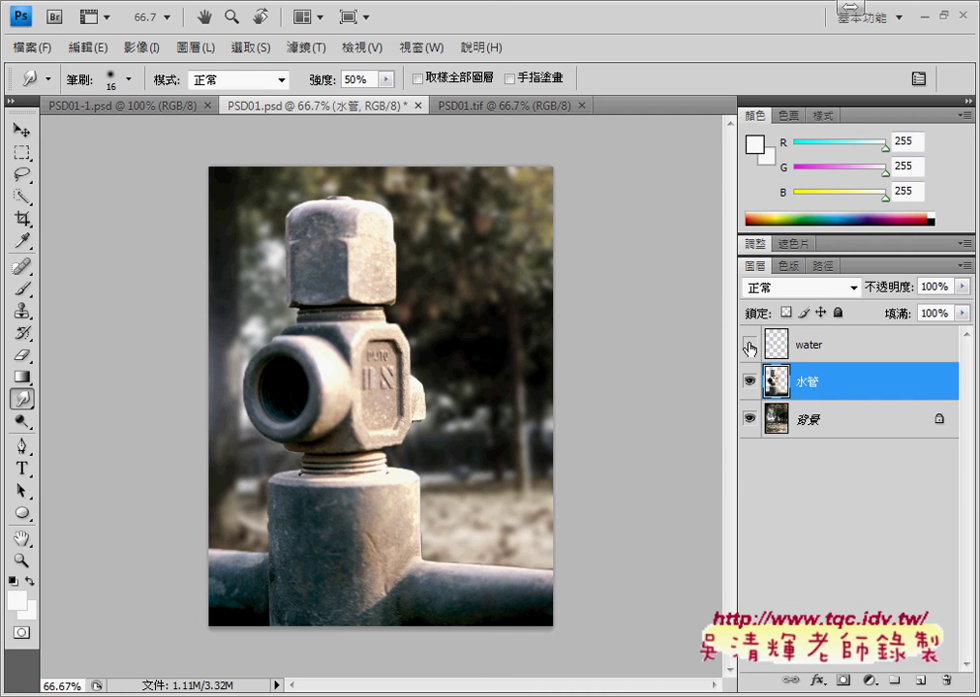
left_click(750, 345)
left_click(750, 345)
left_click(750, 344)
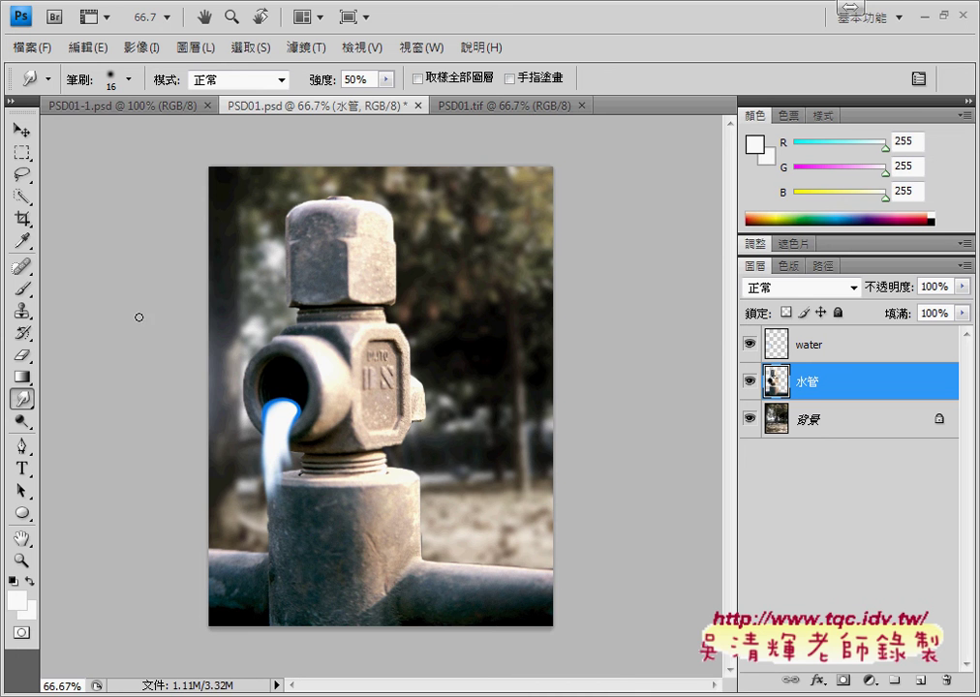
left_click(129, 77)
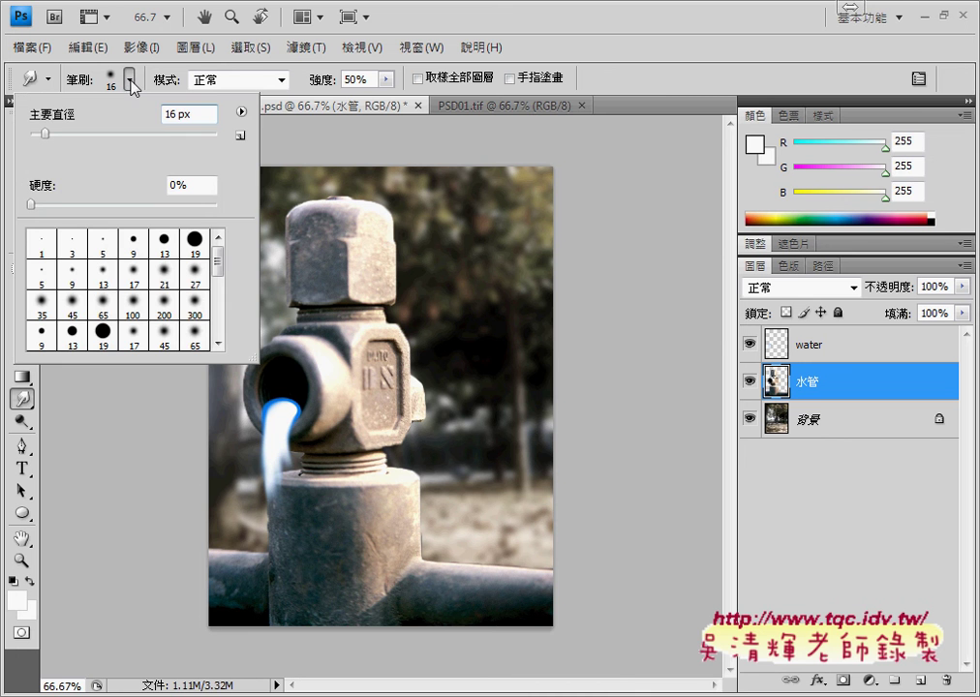
left_click_drag(48, 134, 99, 134)
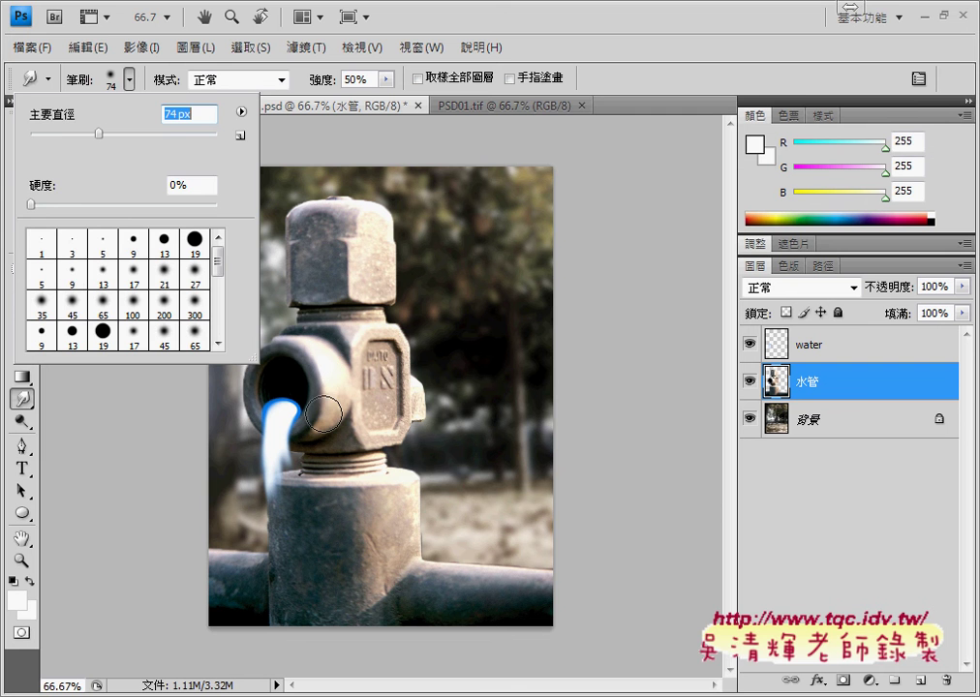
key("Return")
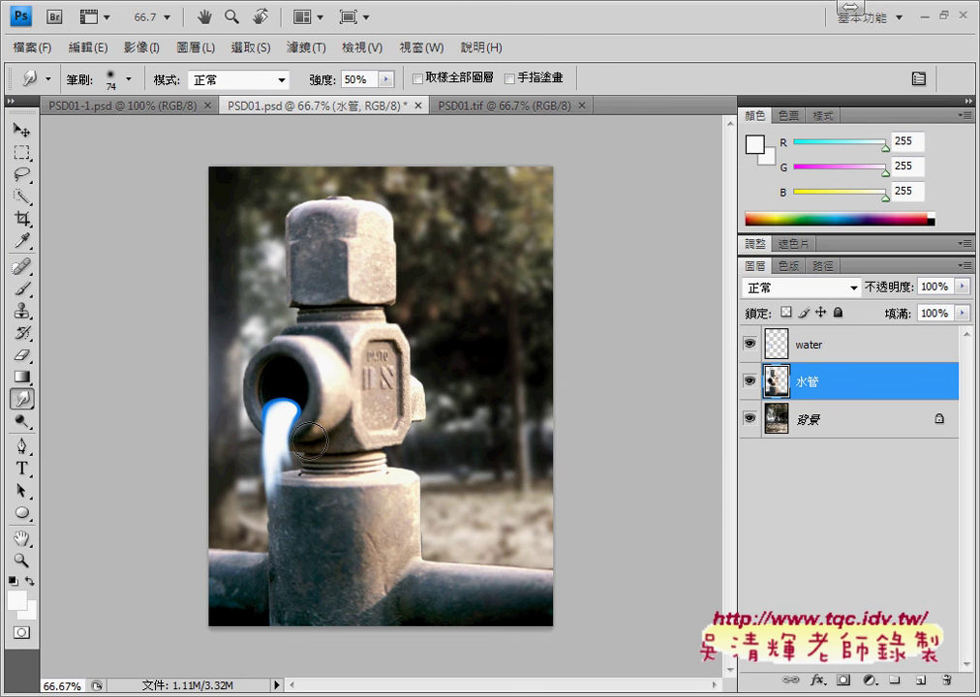
left_click_drag(291, 426, 309, 504)
left_click_drag(402, 394, 400, 561)
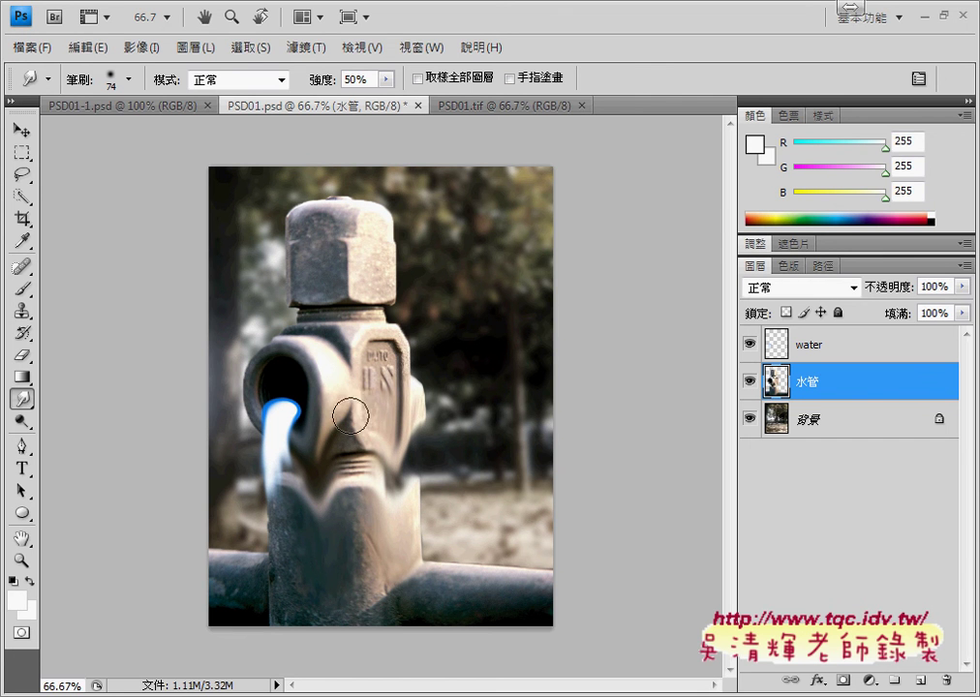
mouse_move(410, 328)
left_mouse_down()
mouse_move(396, 258)
mouse_move(344, 219)
mouse_move(364, 196)
left_mouse_up()
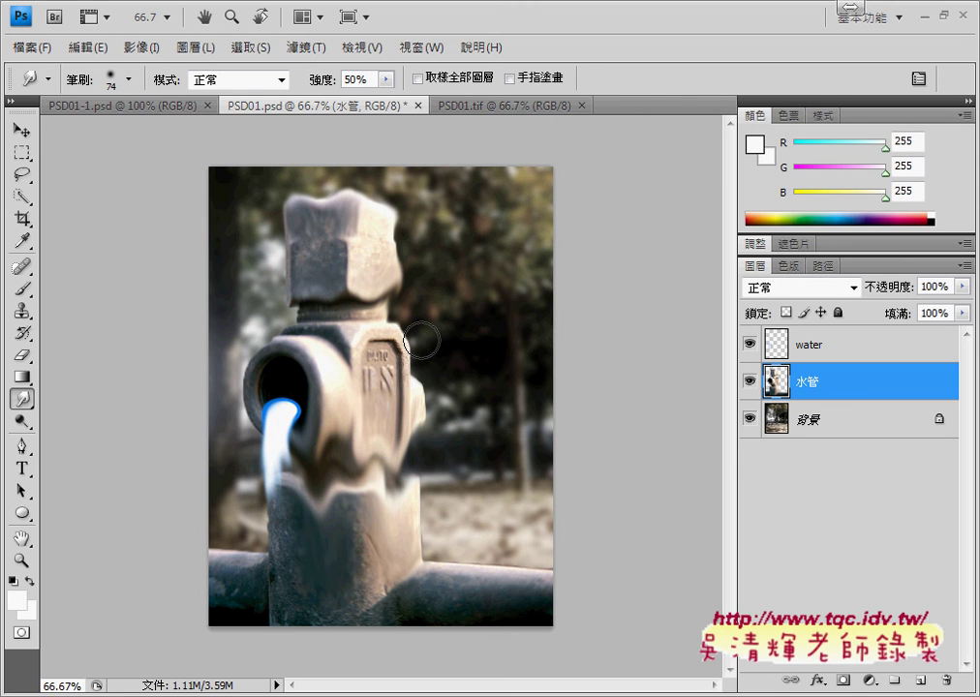
key("ctrl+alt+z")
key("ctrl+alt+z")
key("ctrl+alt+z")
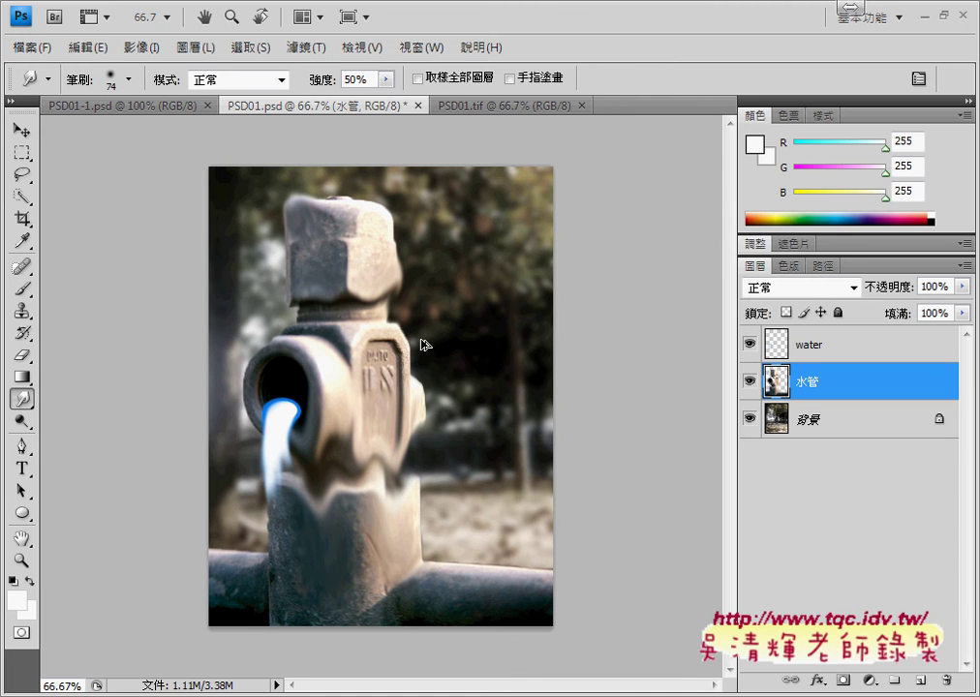
key("ctrl+alt+z")
key("ctrl+alt+z")
key("ctrl+alt+z")
key("ctrl+alt+z")
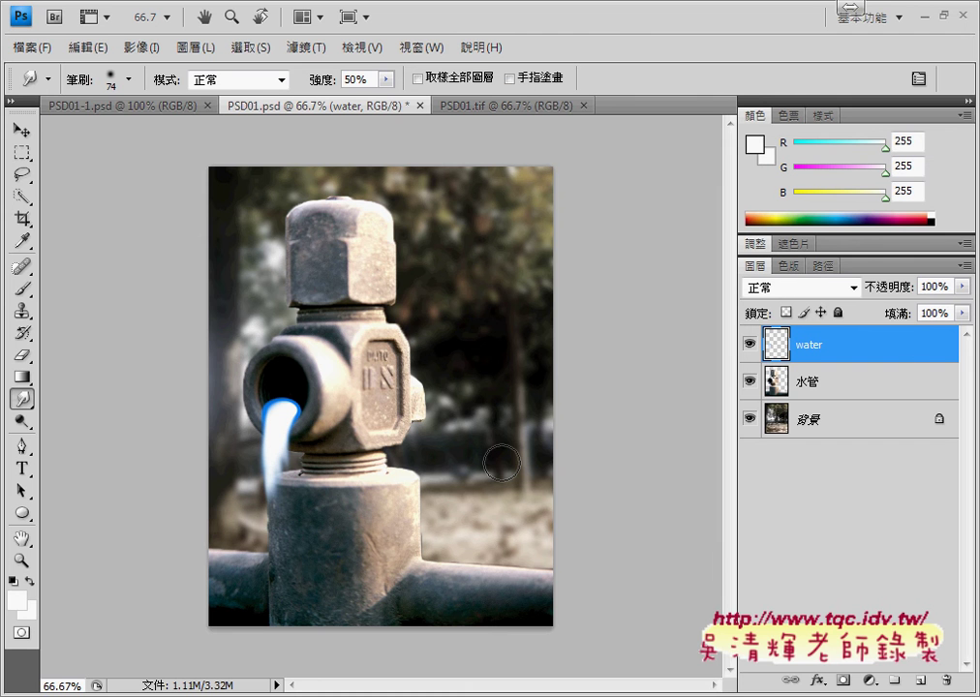
left_click_drag(893, 344, 952, 681)
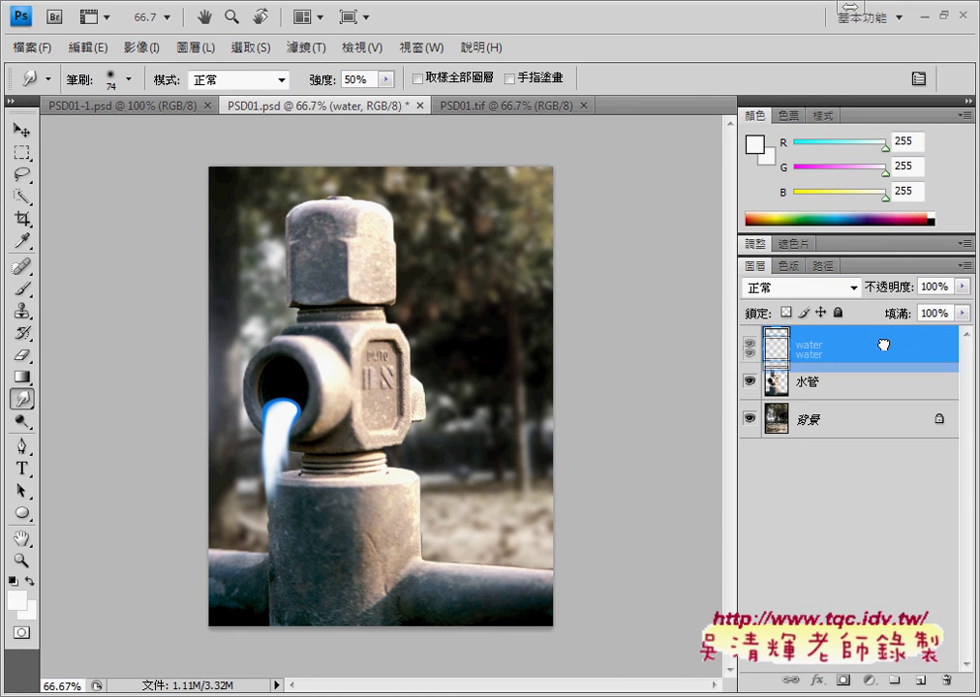
left_click_drag(952, 680, 943, 343)
left_click(21, 514)
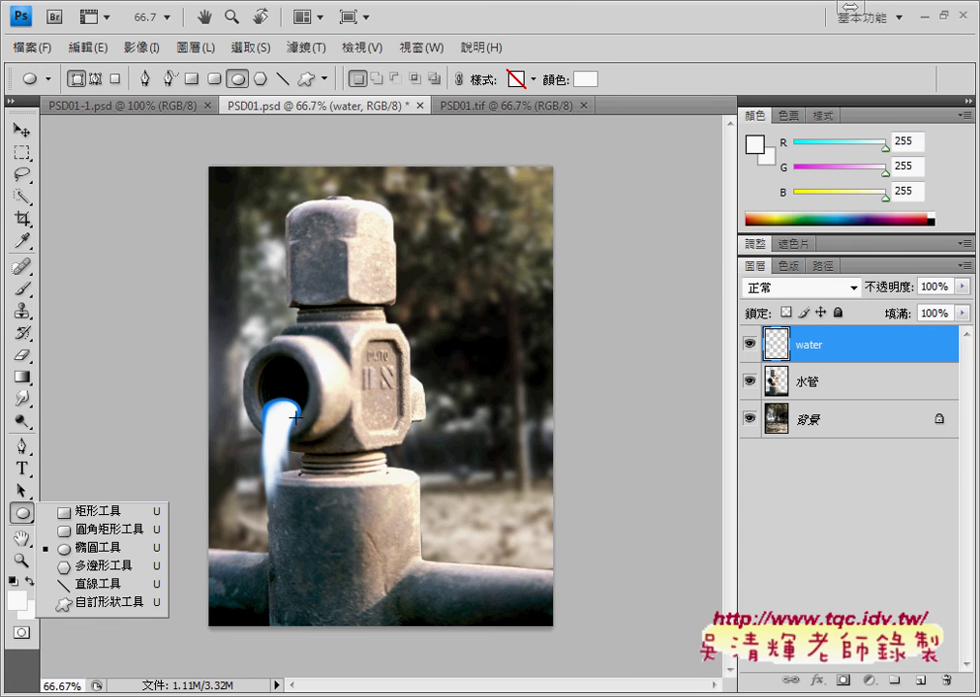
key("r")
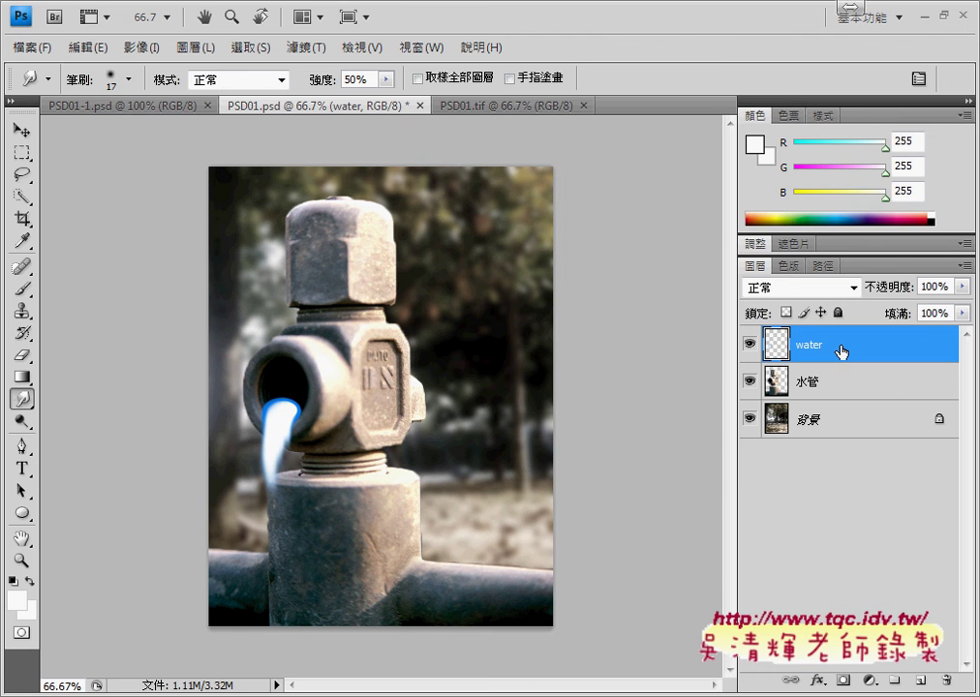
- Hide the water layer and add the empty layer 圖層 1 at the top of the stack
left_click(749, 345)
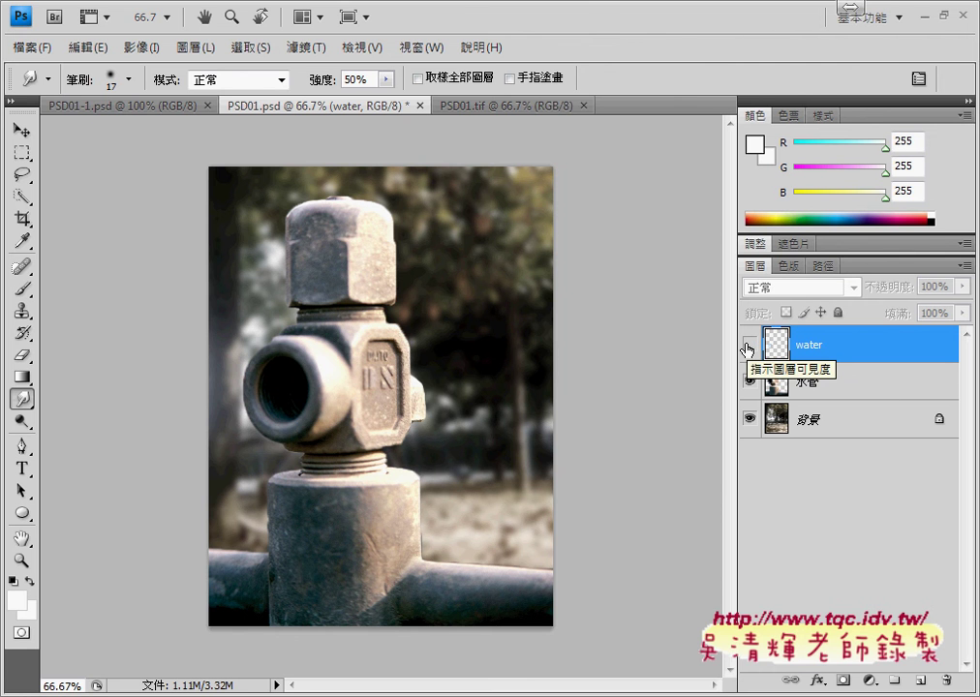
left_click(748, 345)
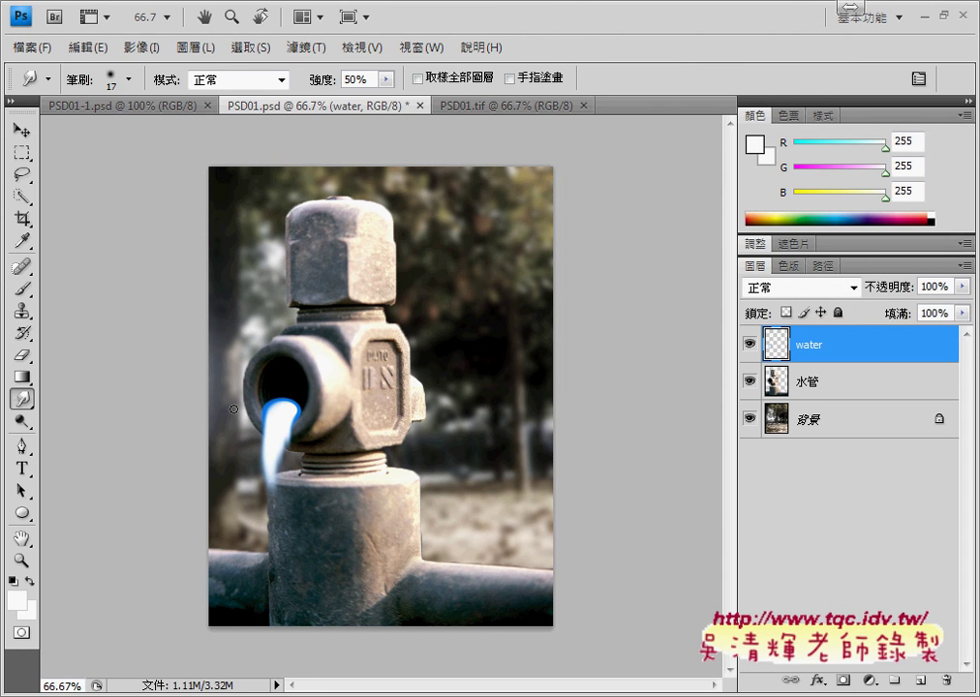
left_click(748, 345)
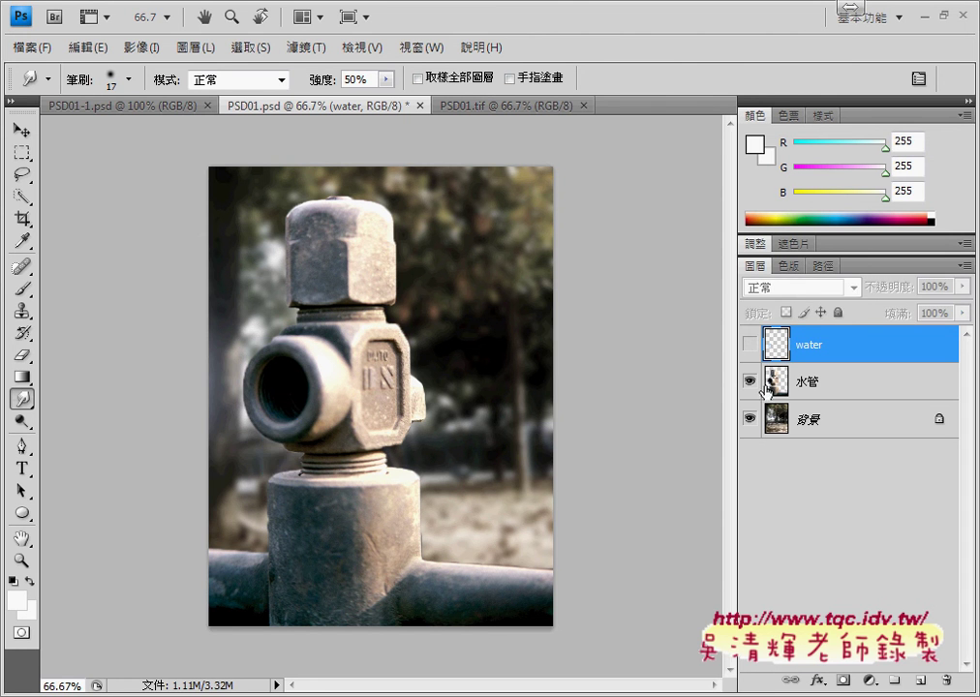
left_click(923, 682)
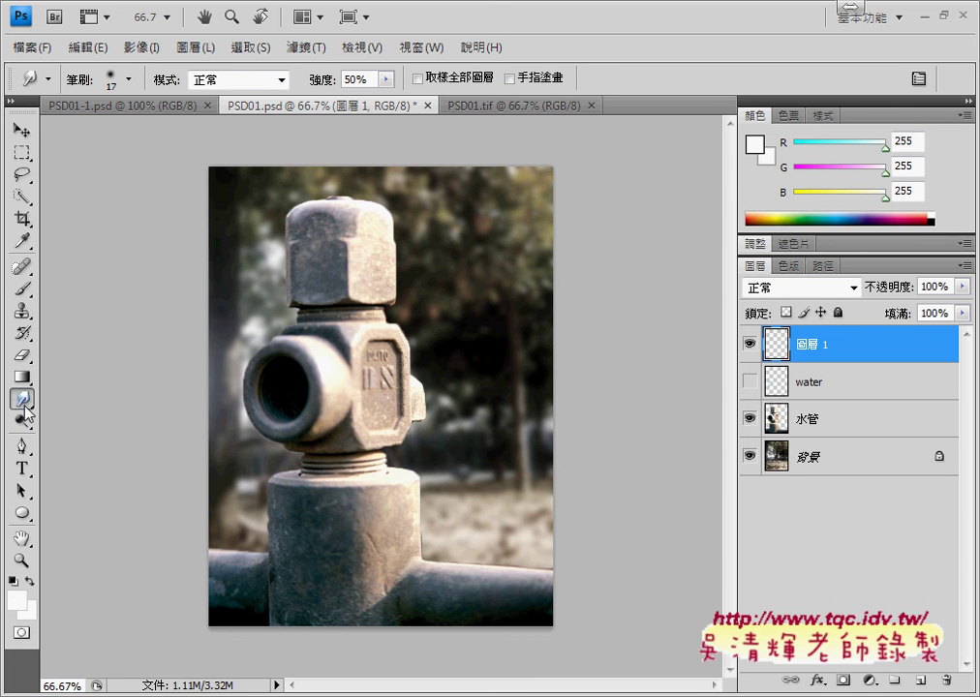
left_click(22, 514)
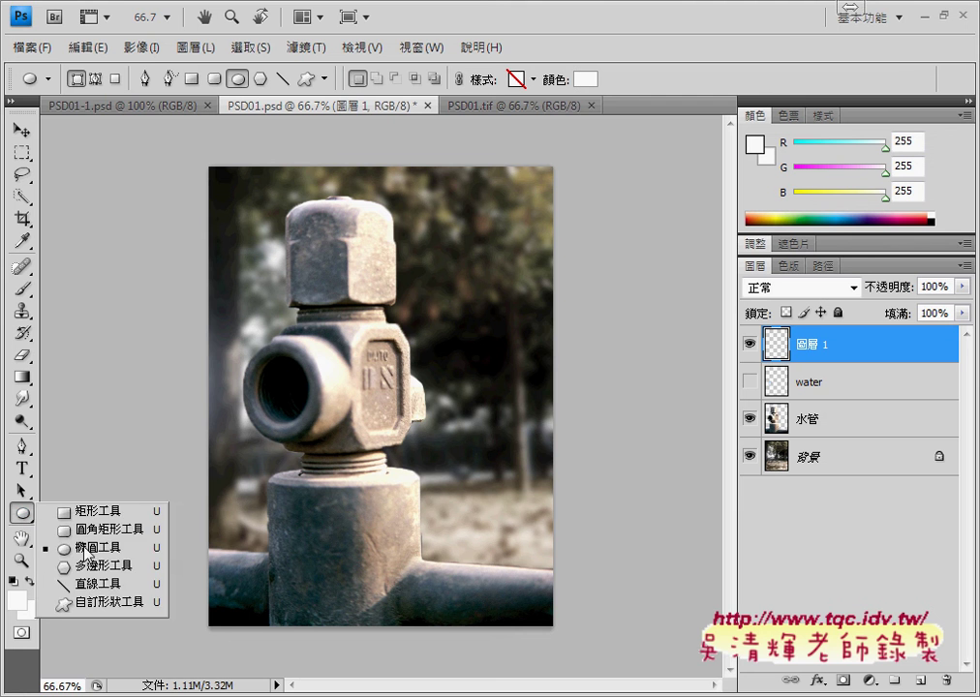
left_click(73, 539)
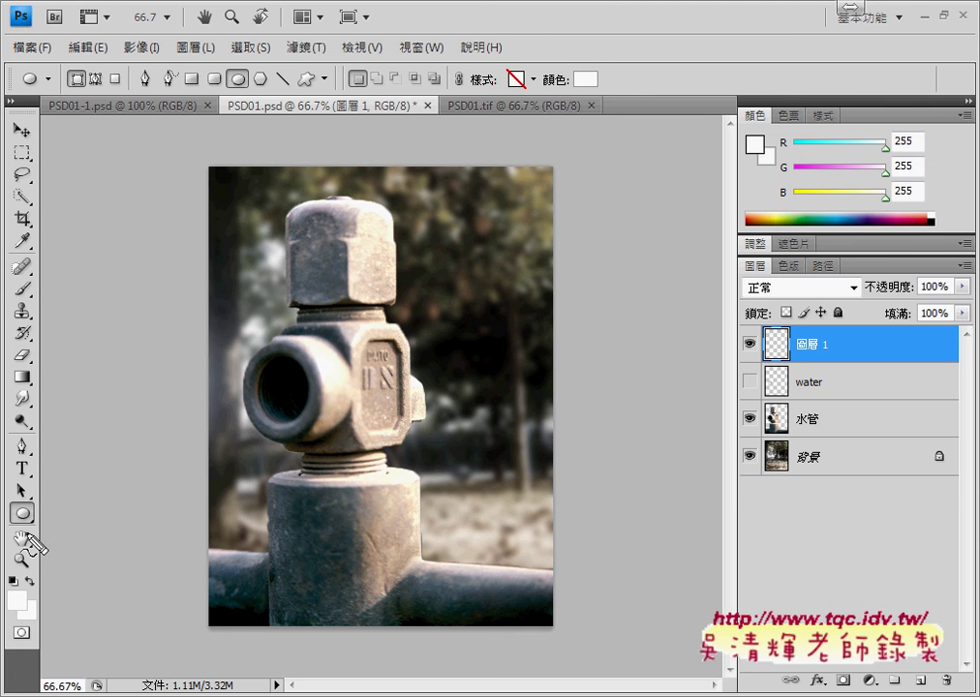
left_click_drag(43, 492, 47, 496)
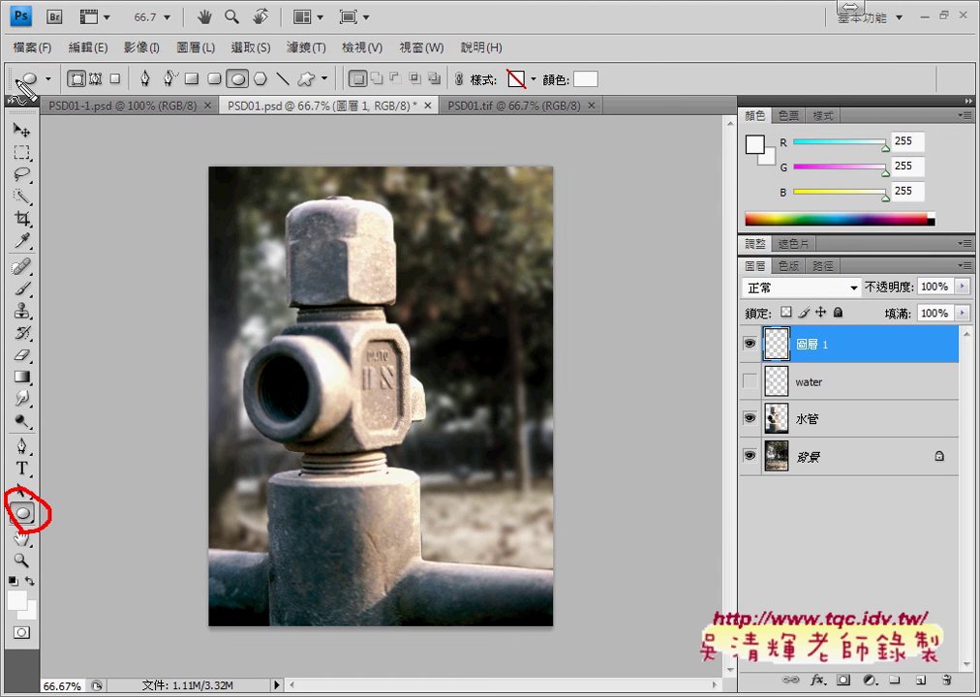
mouse_move(12, 64)
left_mouse_down()
mouse_move(484, 60)
mouse_move(610, 77)
mouse_move(17, 105)
left_mouse_up()
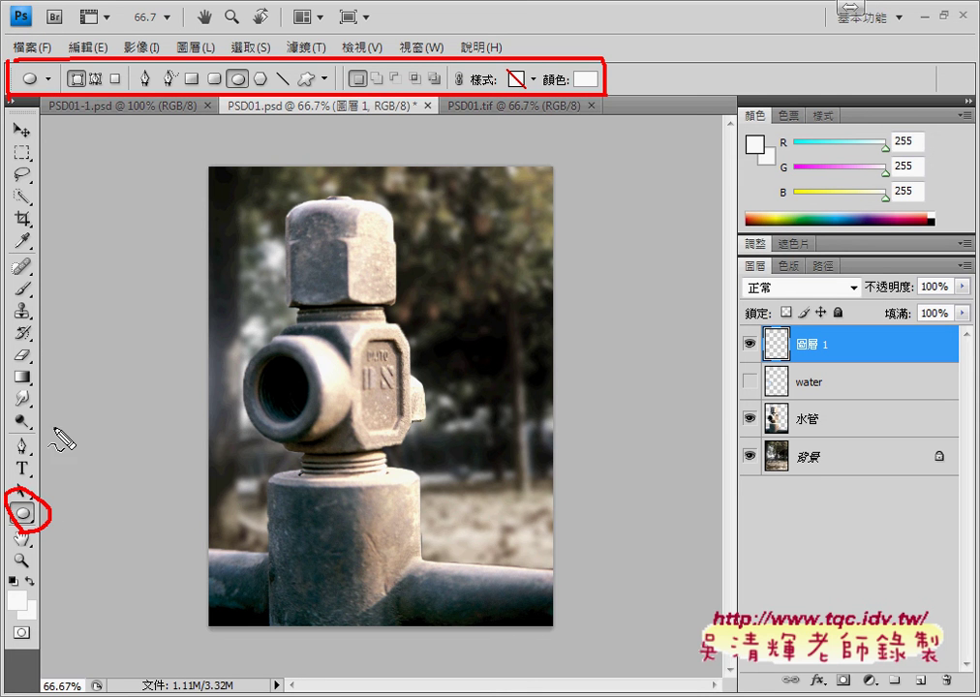
mouse_move(38, 492)
left_mouse_down()
mouse_move(57, 451)
mouse_move(78, 105)
mouse_move(66, 126)
mouse_move(90, 122)
left_mouse_up()
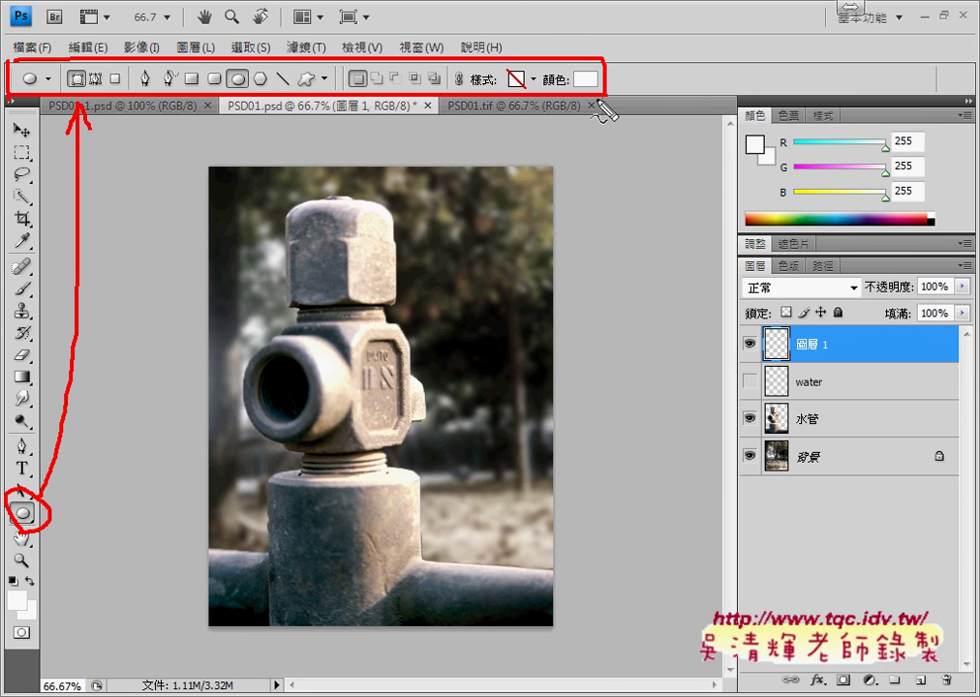
mouse_move(603, 95)
left_mouse_down()
mouse_move(610, 91)
mouse_move(595, 100)
left_mouse_up()
key("Escape")
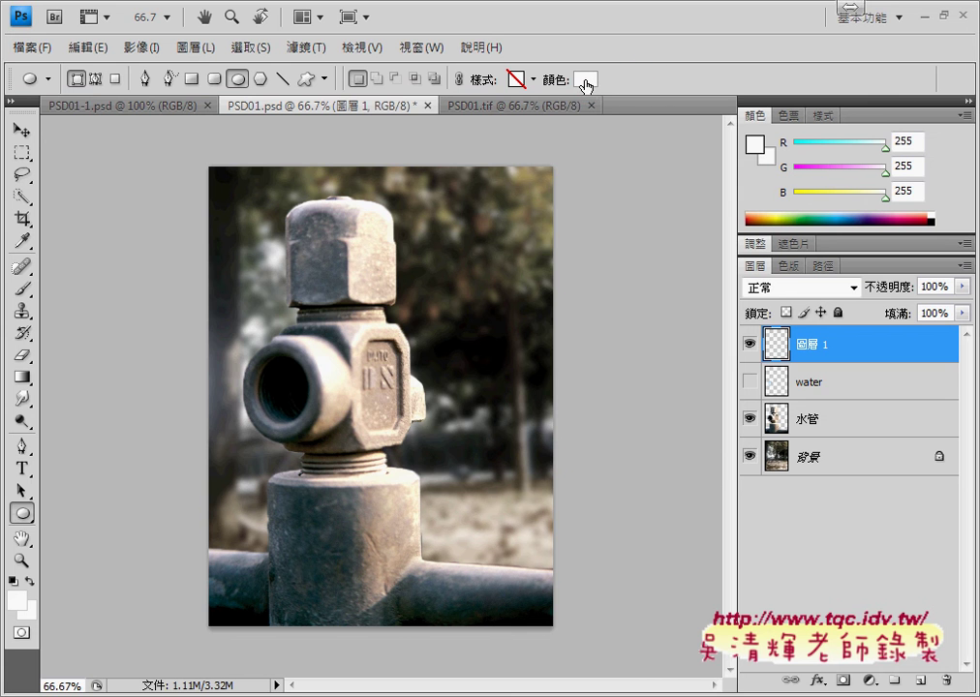
- Pick the pale blue fill R220 G243 B247 (#dcf3f7) at hue 189 in the Color Picker
left_click(585, 79)
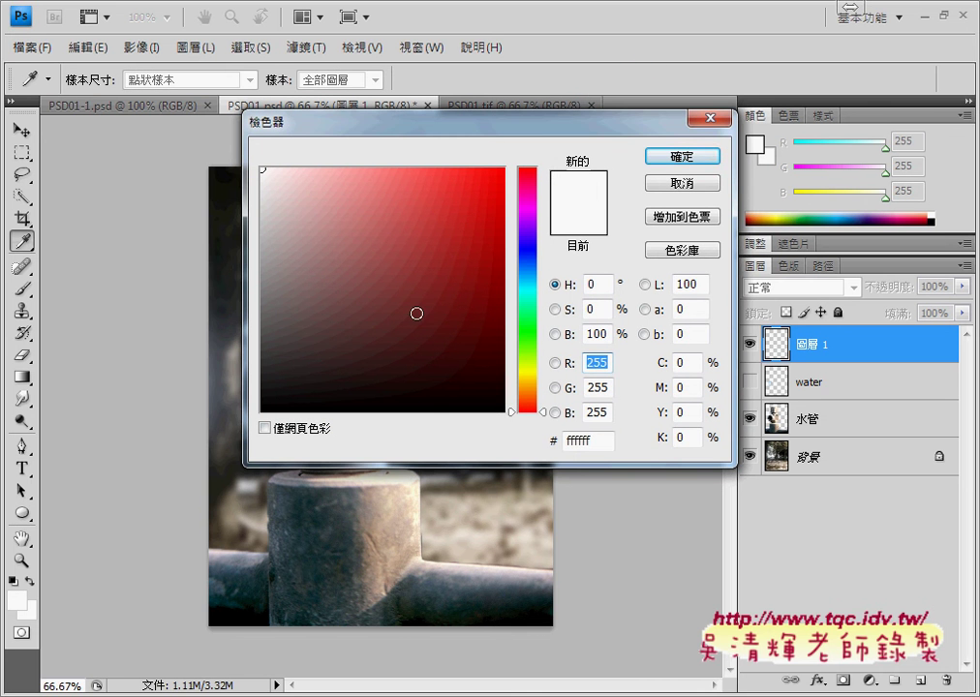
left_click(500, 405)
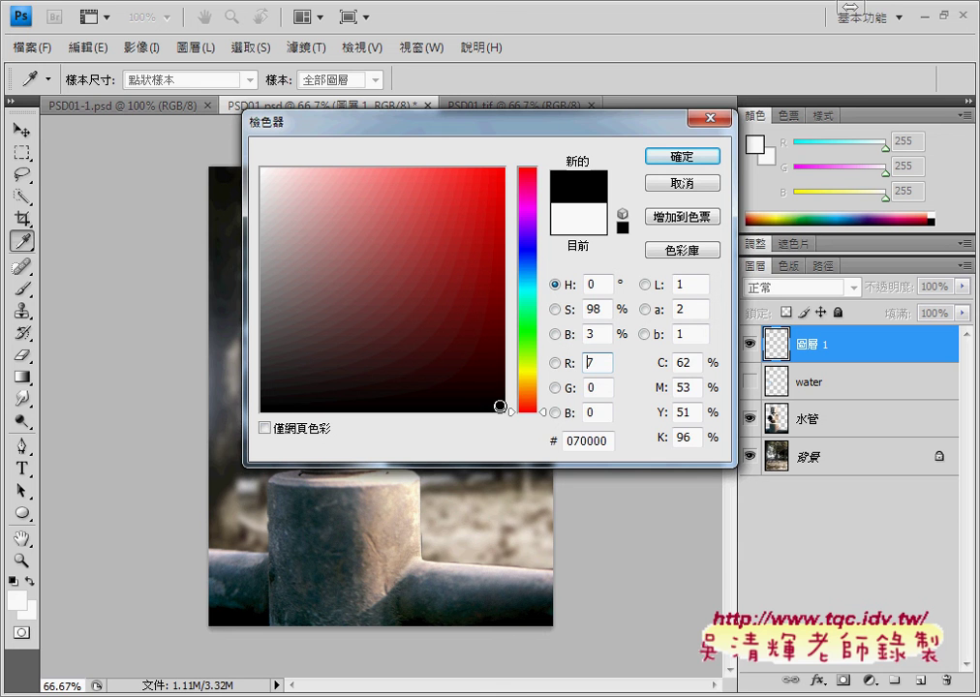
mouse_move(500, 405)
left_mouse_down()
mouse_move(363, 311)
mouse_move(256, 150)
mouse_move(426, 308)
mouse_move(525, 417)
left_mouse_up()
left_click(463, 378)
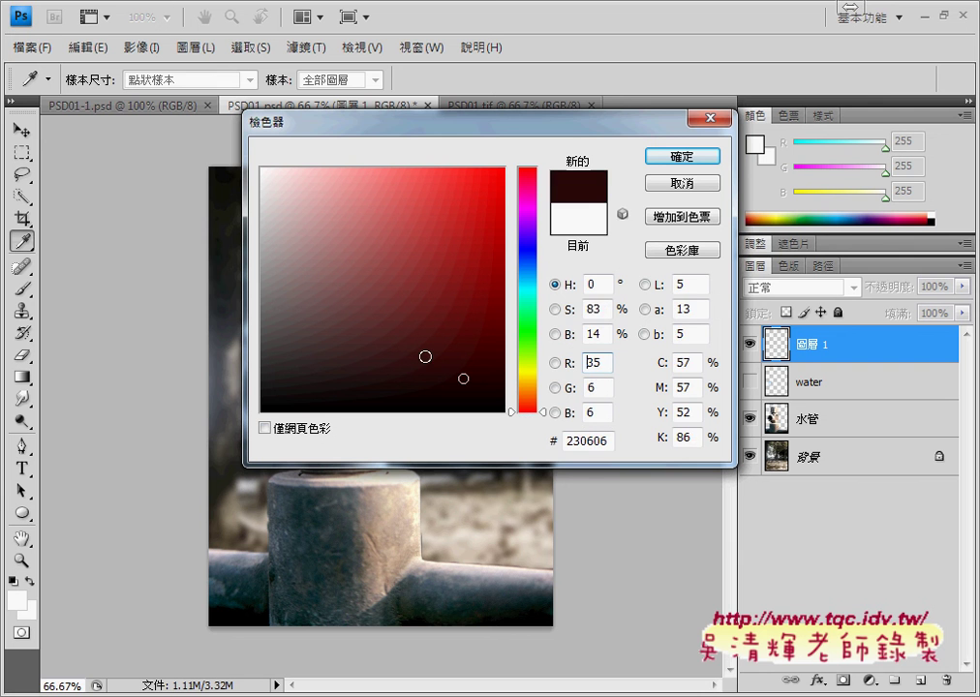
mouse_move(425, 357)
left_mouse_down()
mouse_move(392, 258)
mouse_move(267, 302)
mouse_move(280, 177)
mouse_move(254, 156)
mouse_move(291, 214)
mouse_move(355, 240)
mouse_move(258, 166)
left_mouse_up()
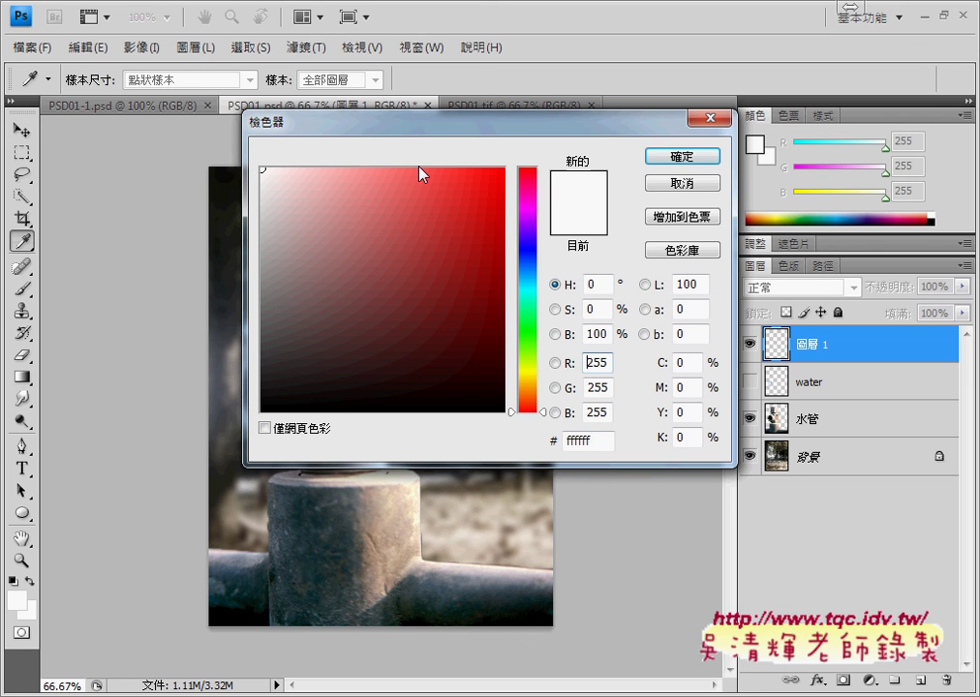
left_click(529, 284)
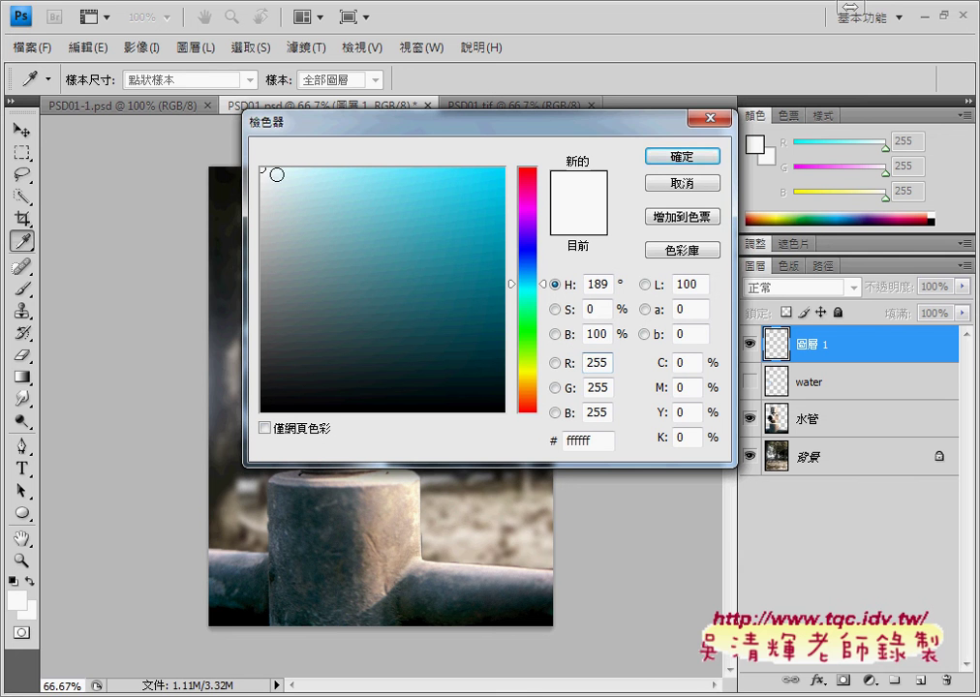
mouse_move(276, 175)
left_mouse_down()
mouse_move(288, 188)
mouse_move(273, 177)
mouse_move(275, 189)
mouse_move(312, 177)
mouse_move(294, 178)
left_mouse_up()
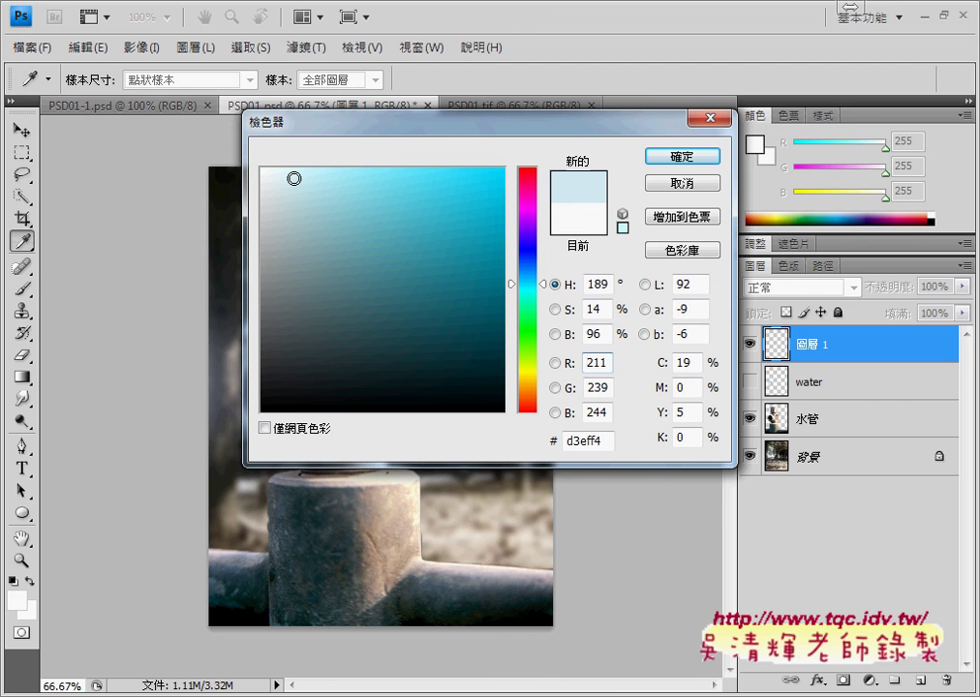
left_click(286, 176)
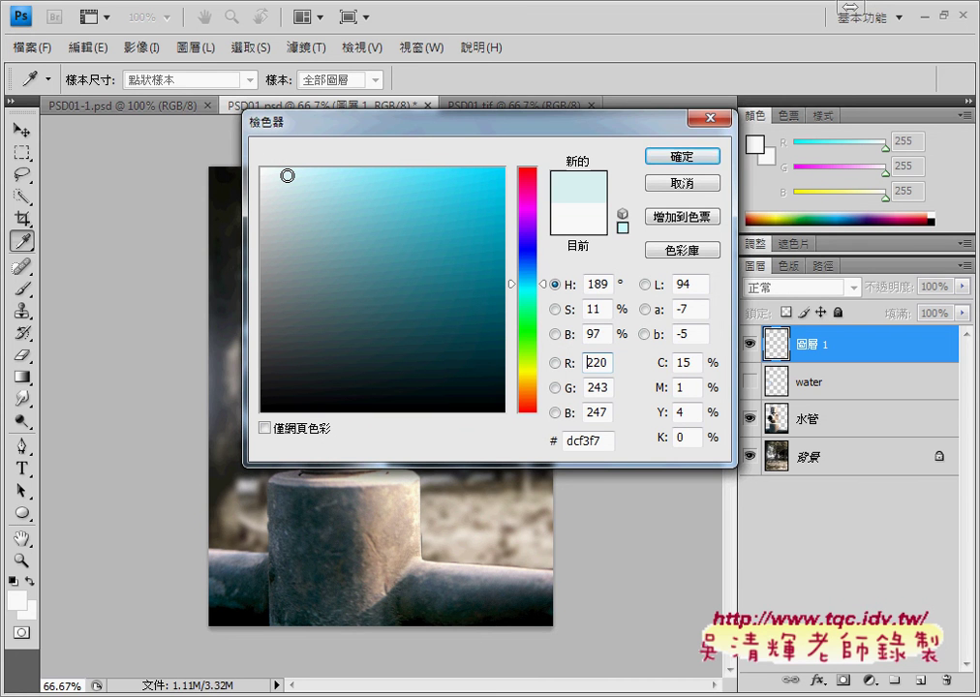
- Confirm the pale blue and draw the ellipse inside the pipe opening as shape layer 形狀 1
left_click(690, 161)
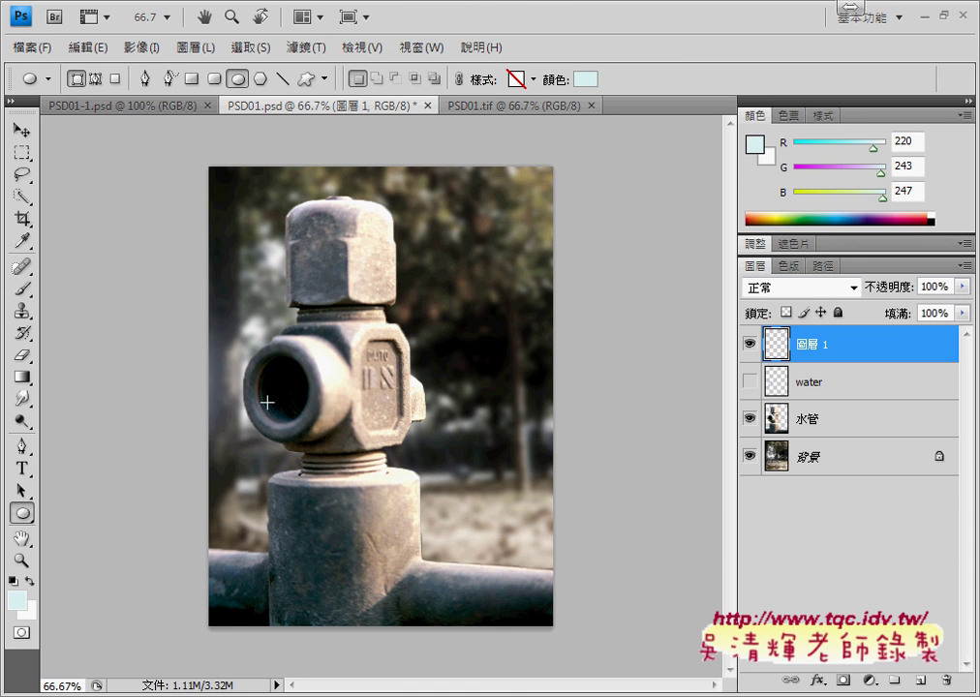
left_click_drag(262, 407, 298, 428)
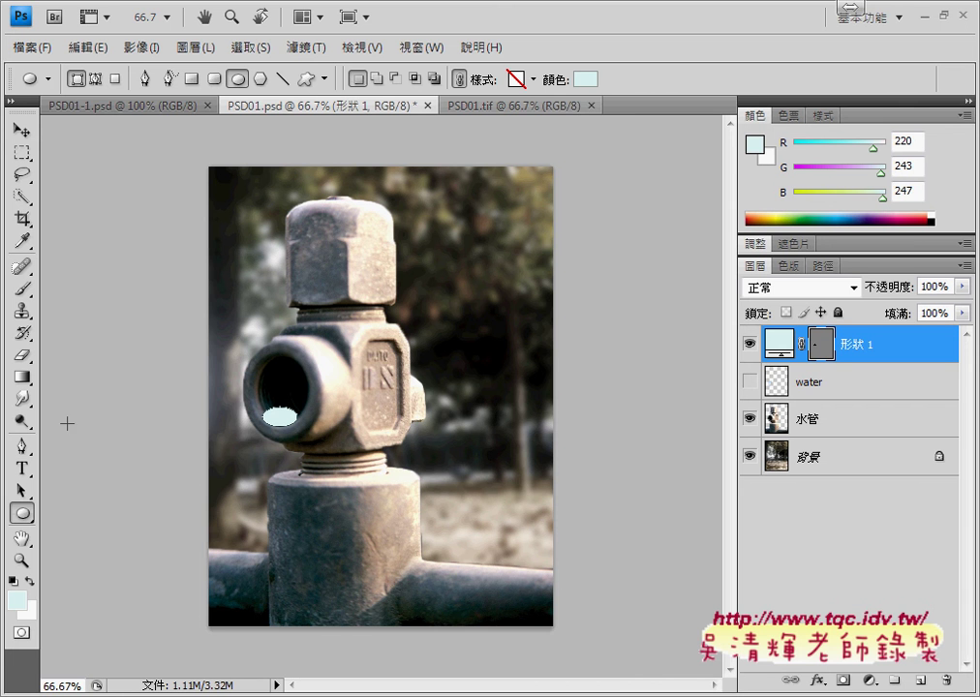
left_click(23, 399)
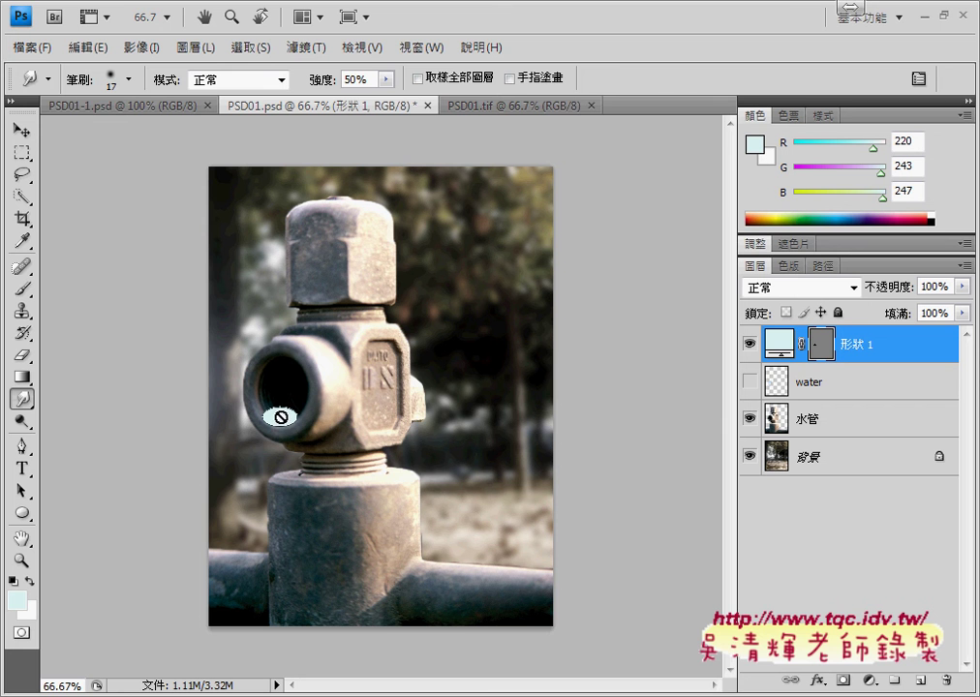
- Rasterize 形狀 1's vector mask into a regular pixel layer mask
right_click(828, 346)
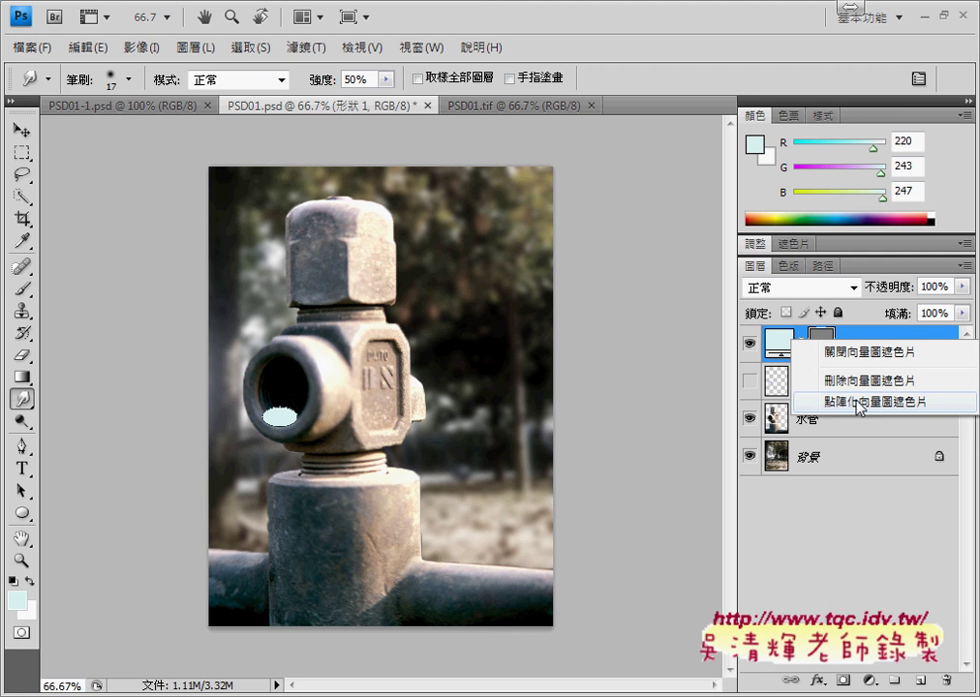
left_click(821, 334)
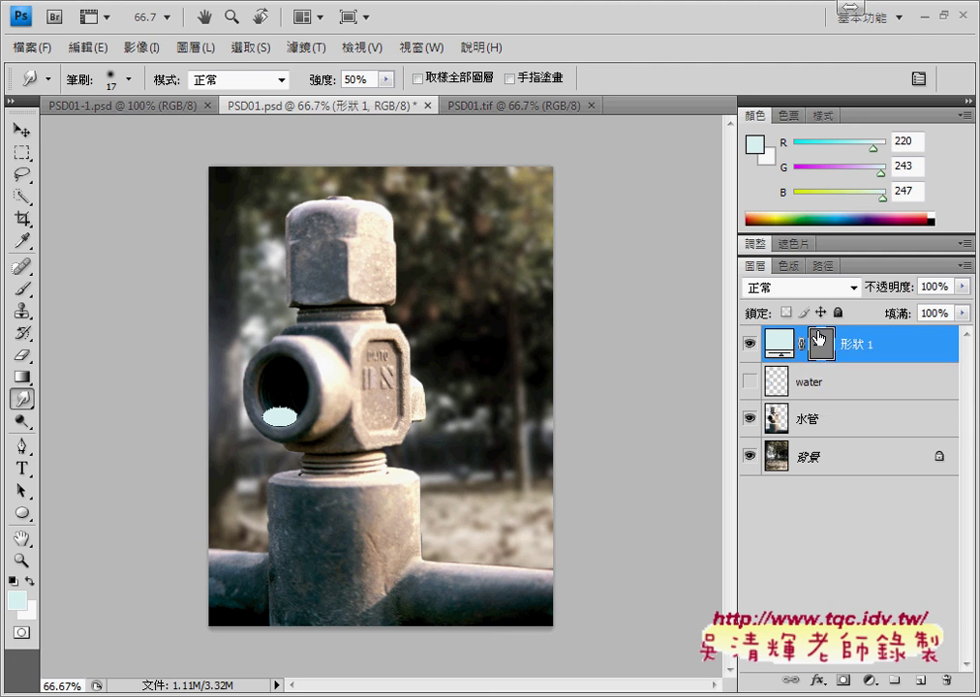
right_click(819, 352)
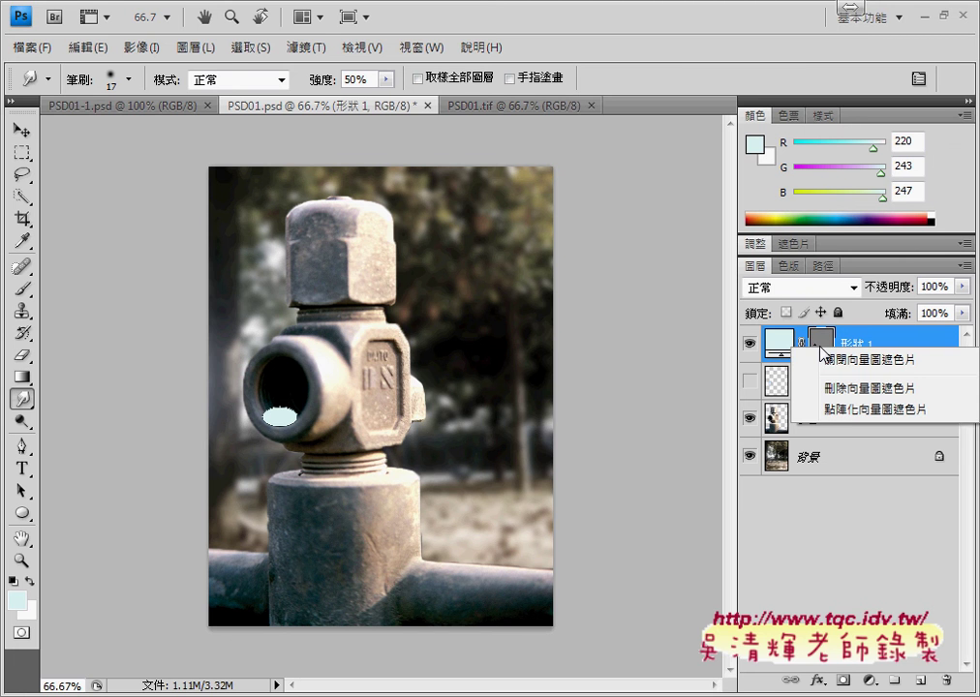
left_click(877, 417)
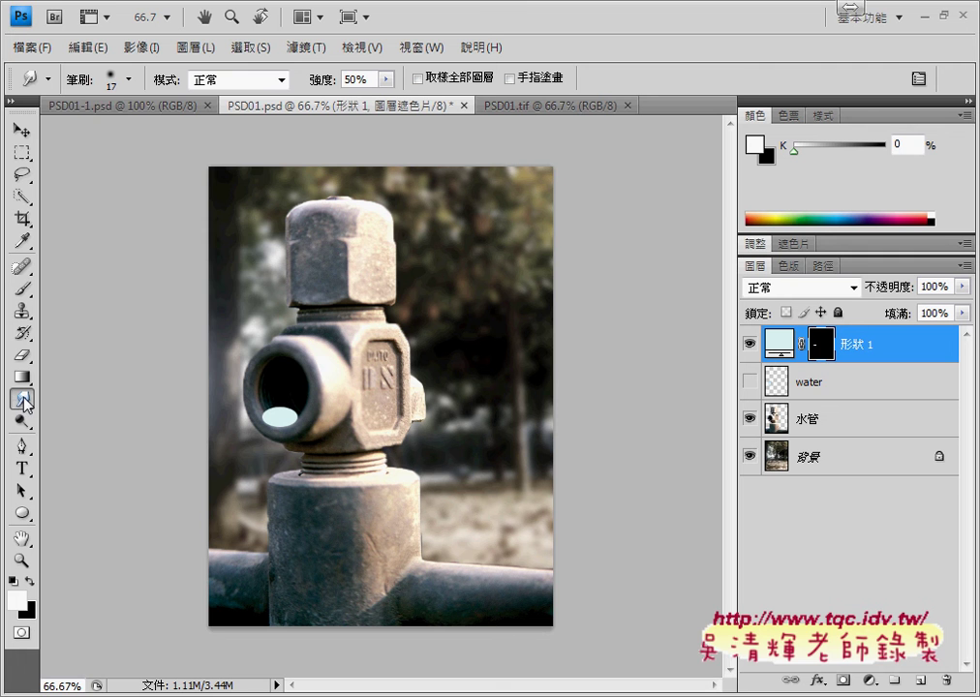
- Enlarge the Smudge brush to 42 px
left_click(129, 80)
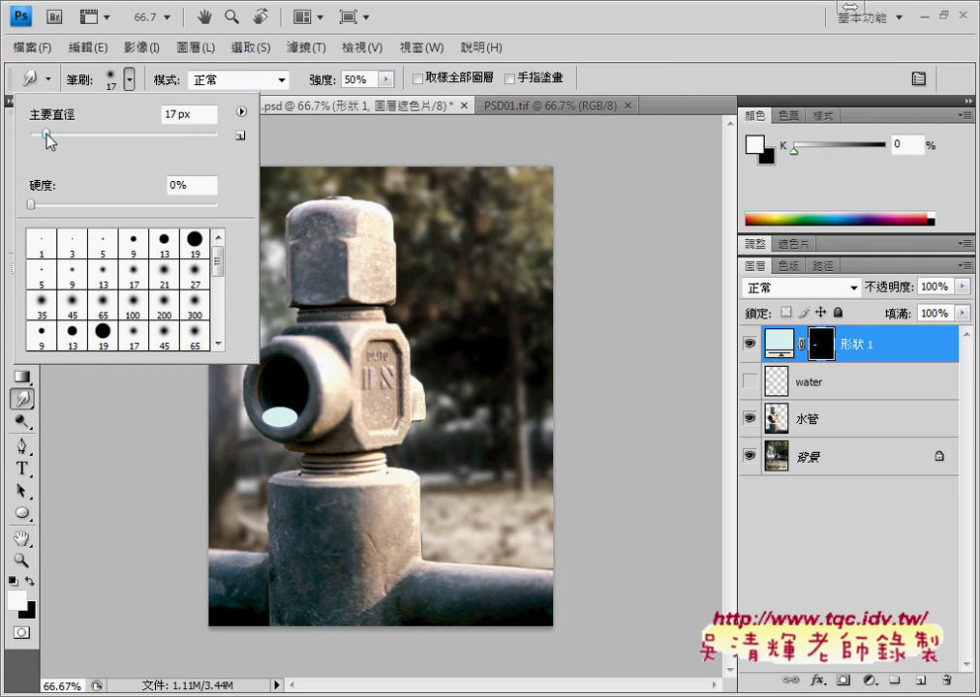
left_click_drag(46, 136, 76, 137)
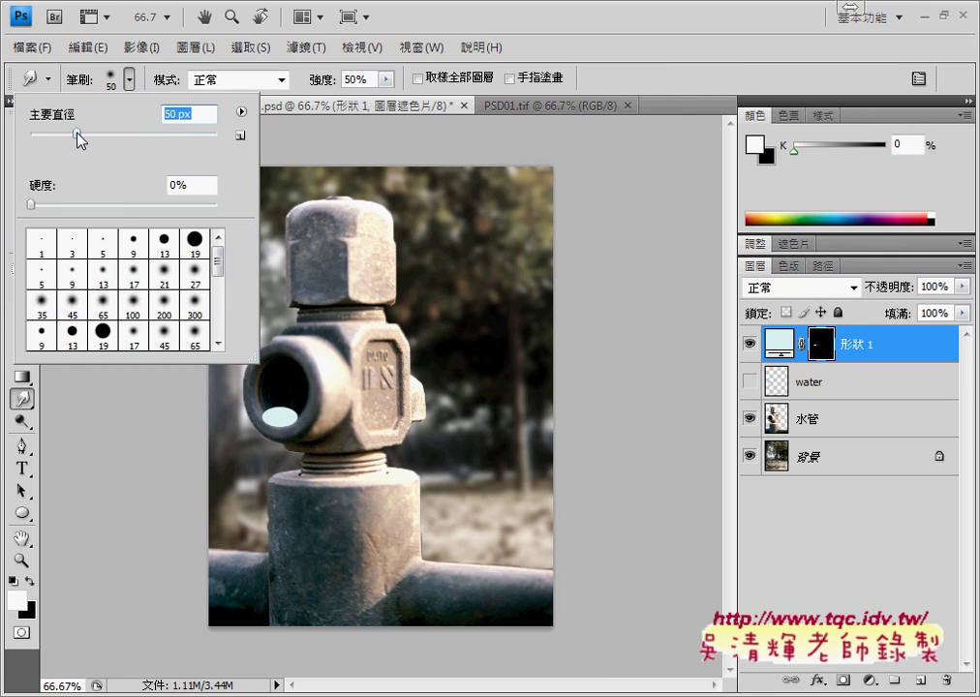
left_click(274, 417)
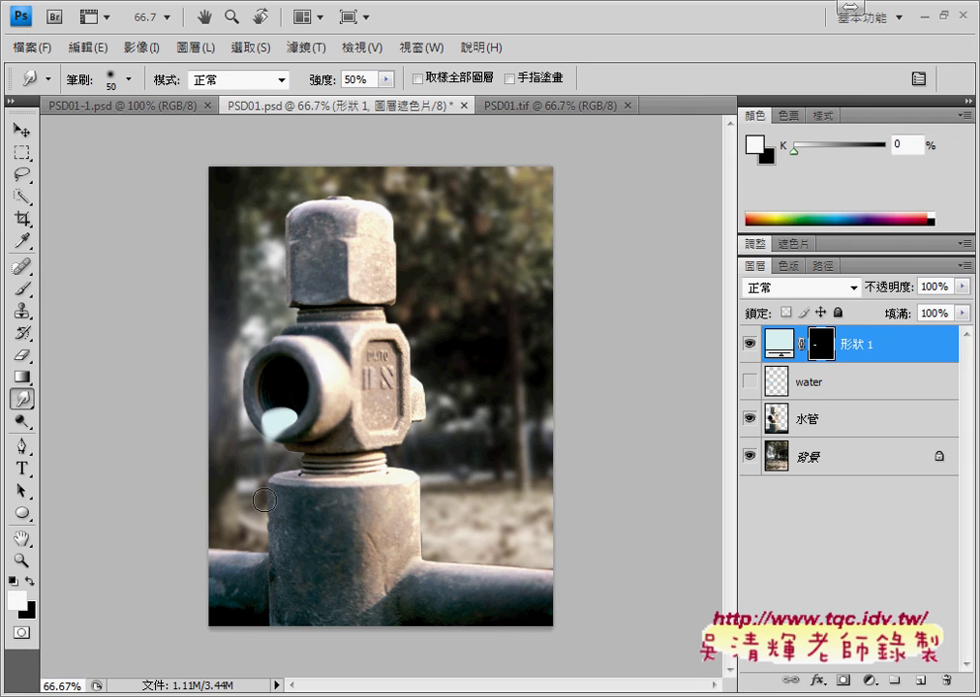
- Smudge the pipe-mouth blob down into a long stream, then show water and hide 形狀 1
left_click_drag(274, 418, 268, 471)
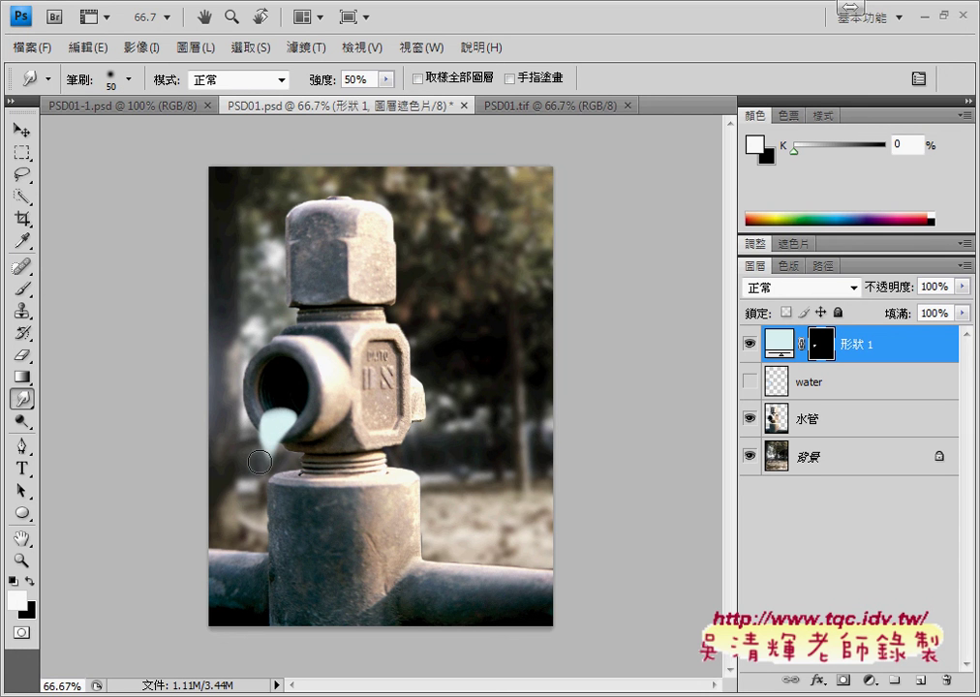
left_click_drag(274, 420, 281, 549)
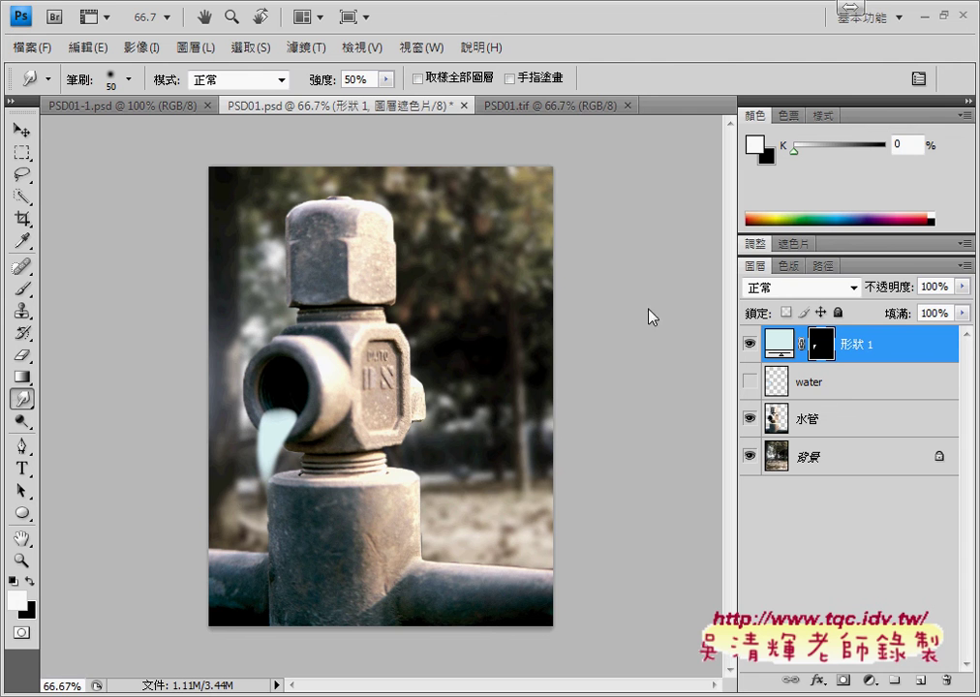
left_click(749, 382)
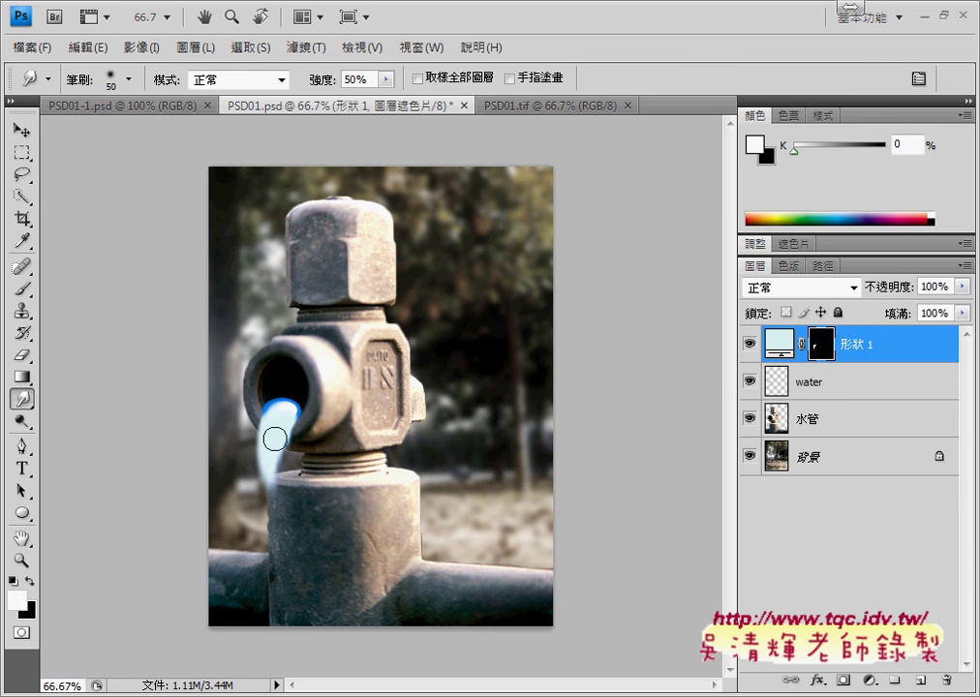
left_click(748, 344)
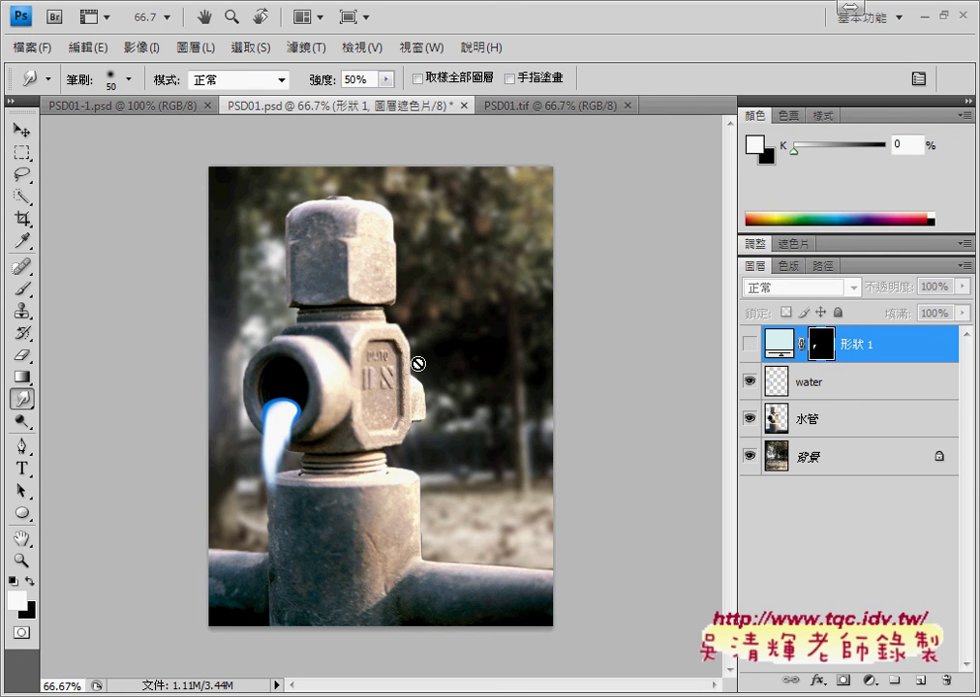
- Show the smudged 形狀 1 stream and hide the water layer, comparing the two
left_click(750, 345)
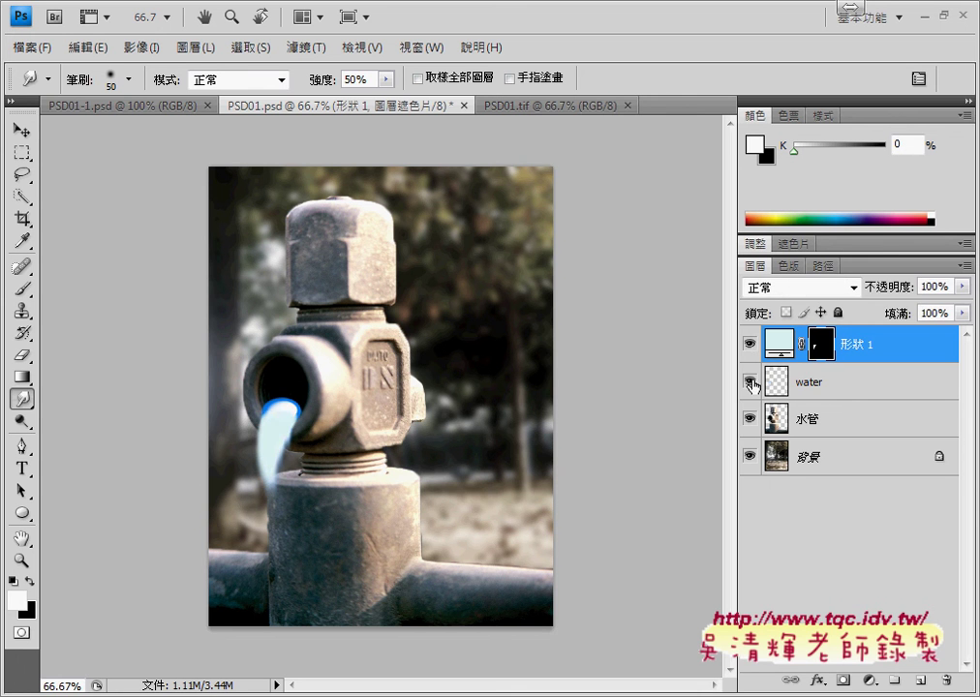
left_click(751, 382)
left_click(751, 343)
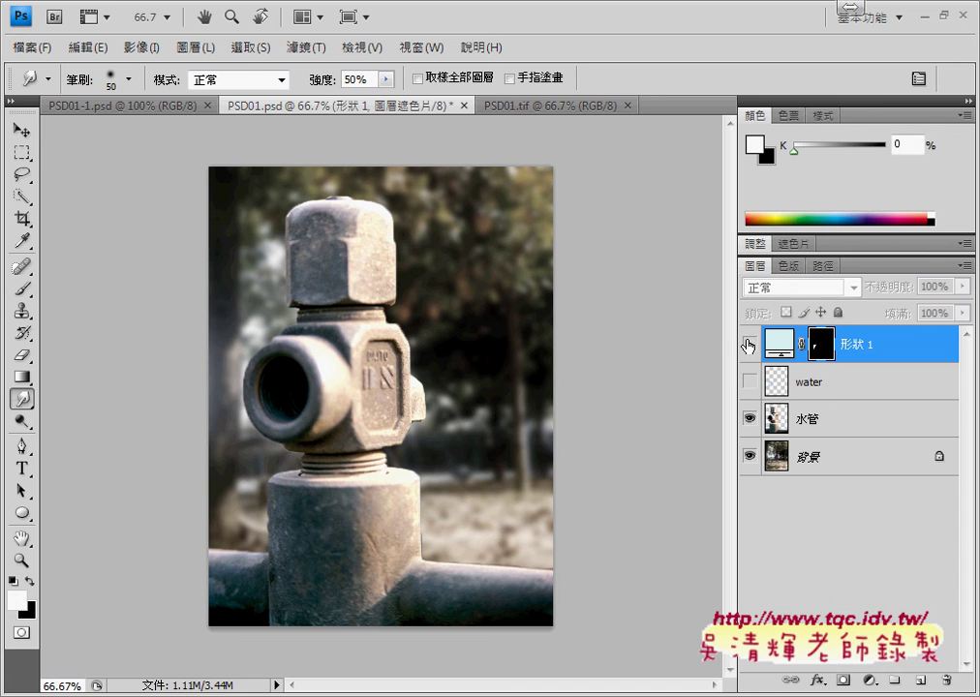
left_click(750, 344)
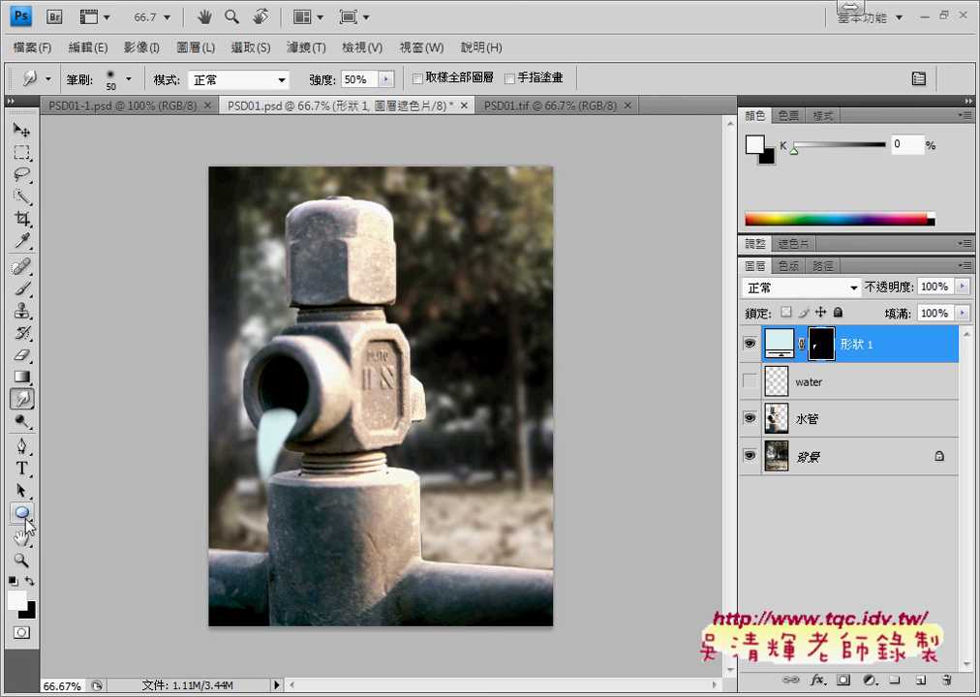
- Select the Ellipse tool and open the mask thumbnail's context menu, dismissing it unchanged
left_click(25, 521)
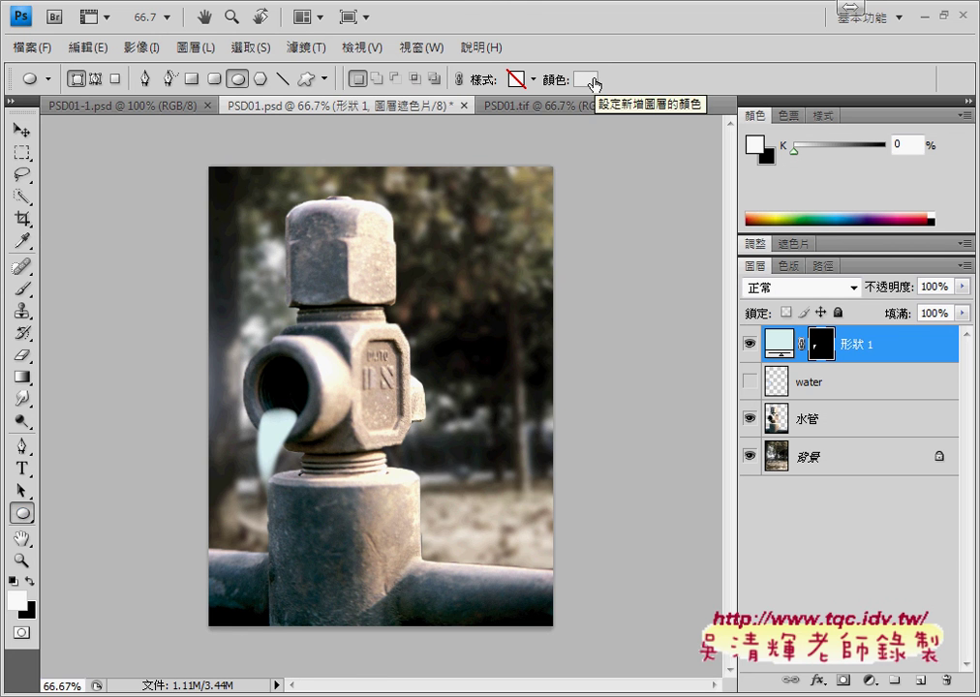
right_click(829, 351)
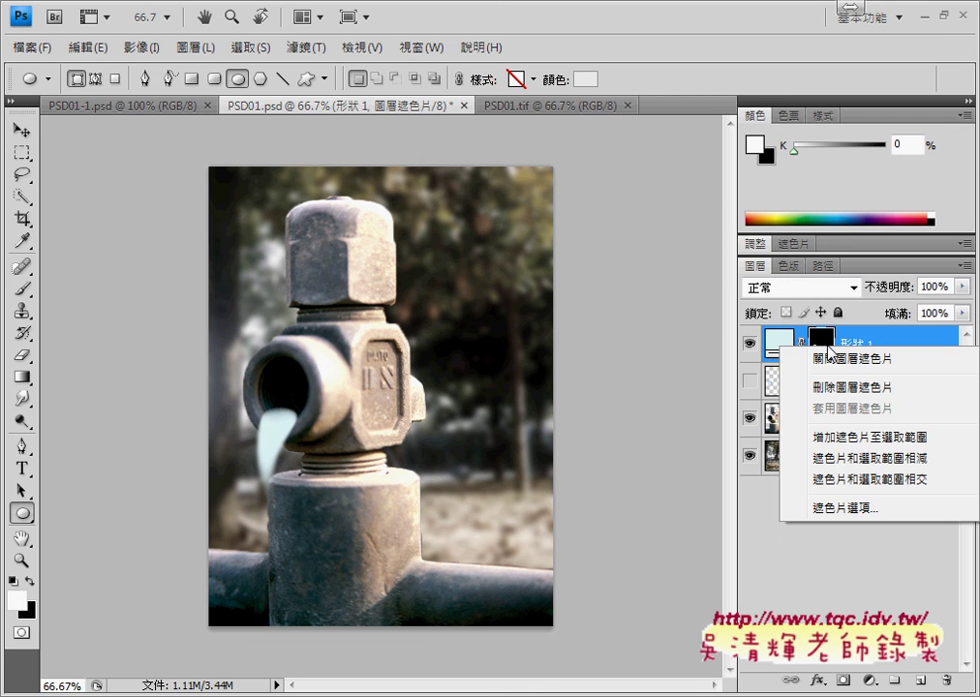
left_click(658, 377)
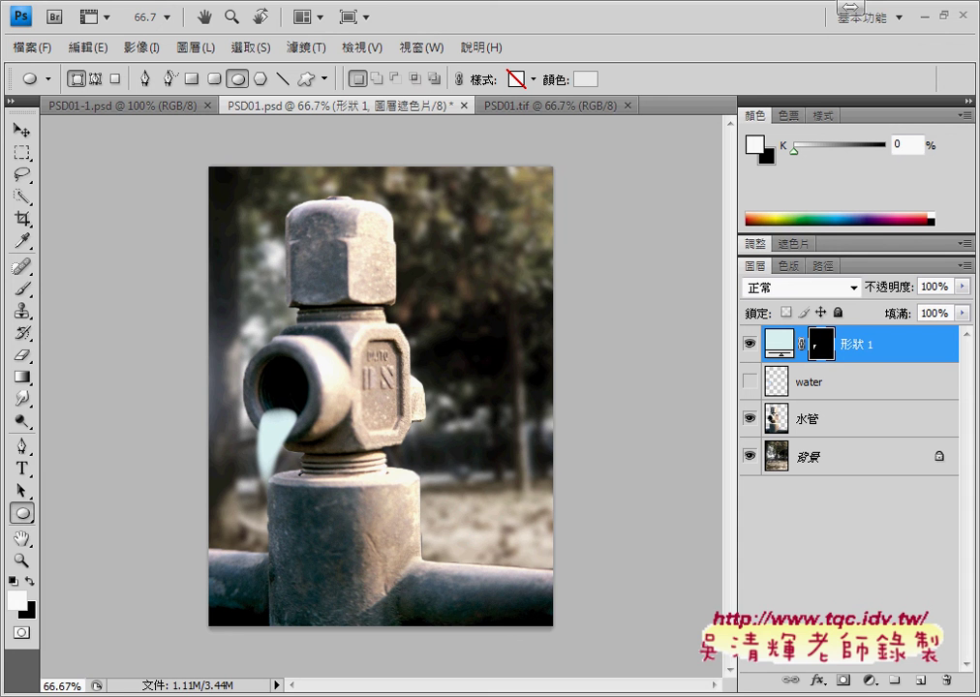
- View the reference image PSD01.tif, then switch to the exam PDF in Chrome
left_click(550, 105)
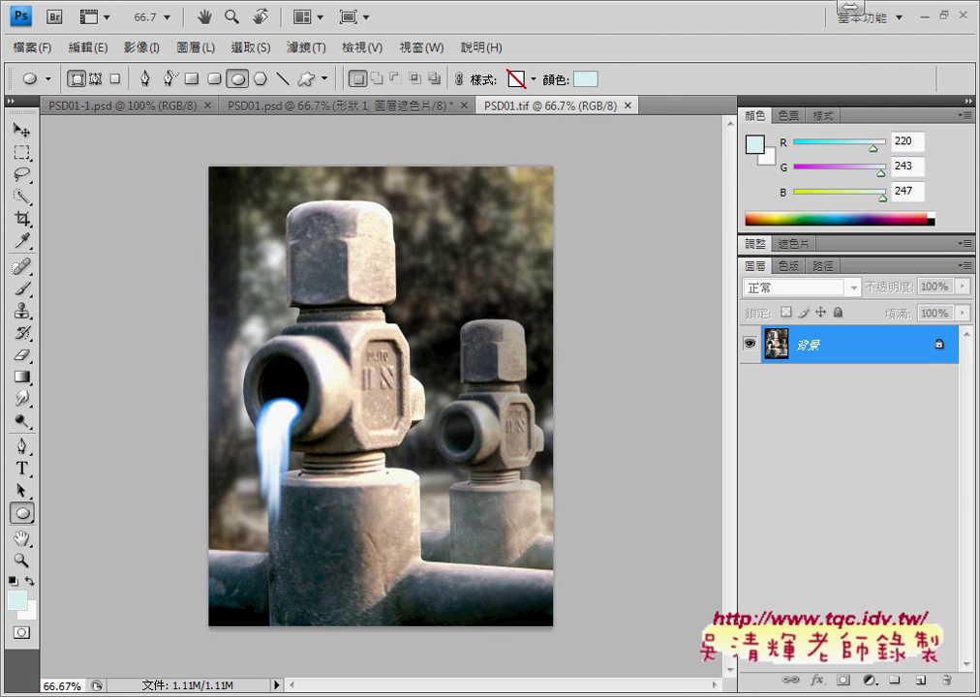
left_click(184, 641)
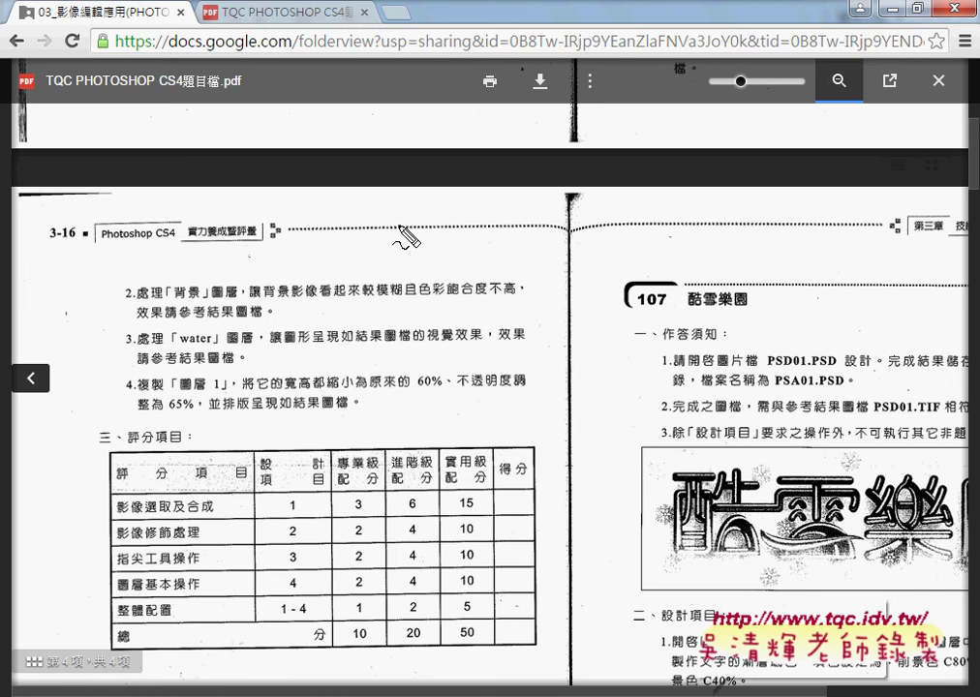
left_click_drag(185, 398, 220, 394)
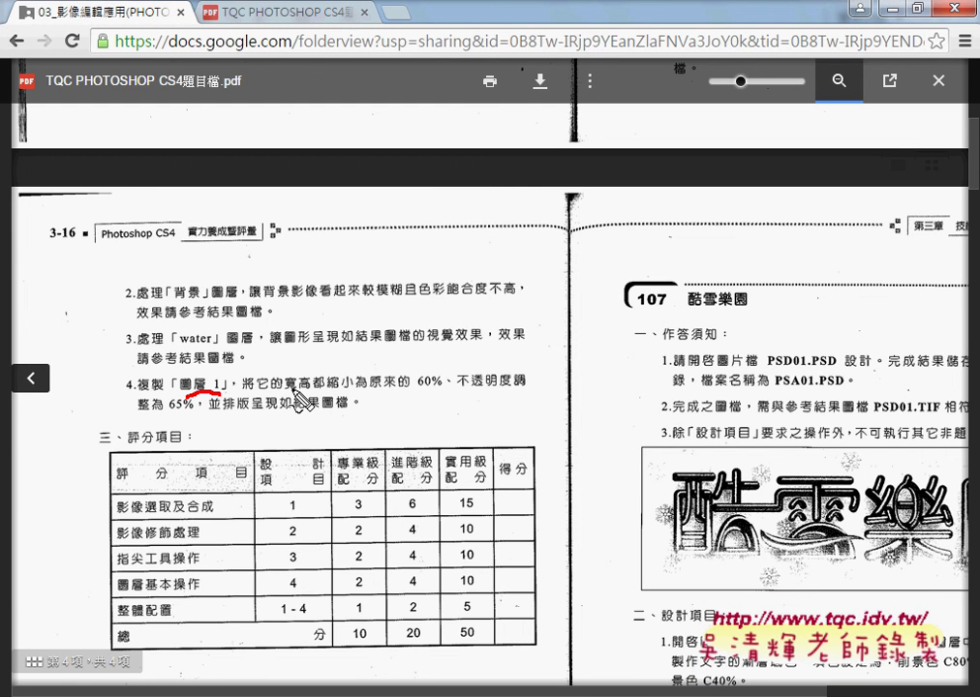
mouse_move(287, 390)
left_mouse_down()
mouse_move(360, 372)
mouse_move(356, 385)
left_mouse_up()
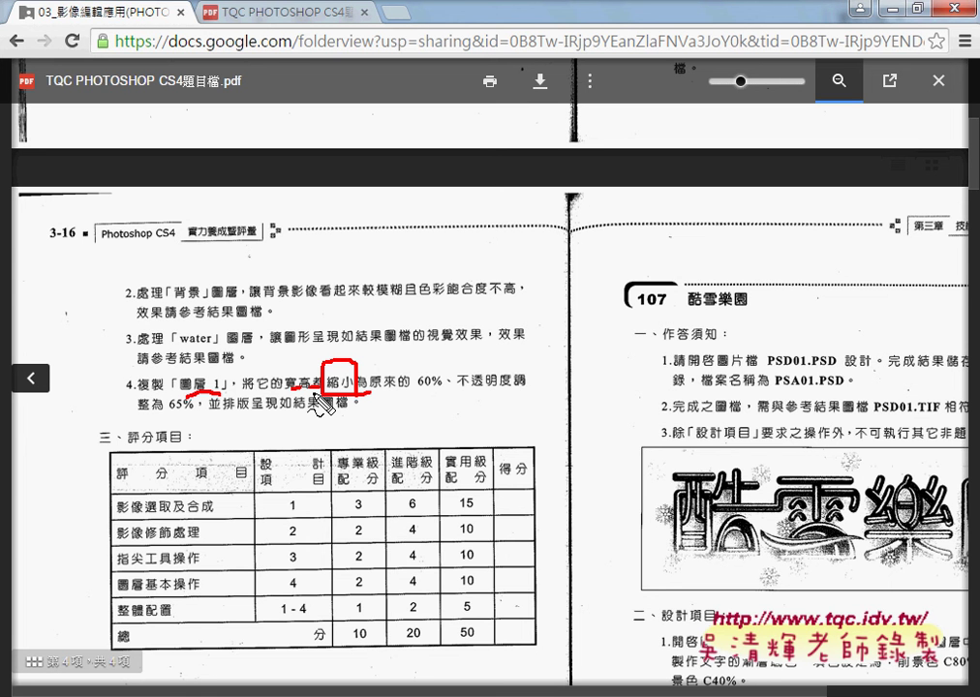
left_click_drag(418, 392, 434, 389)
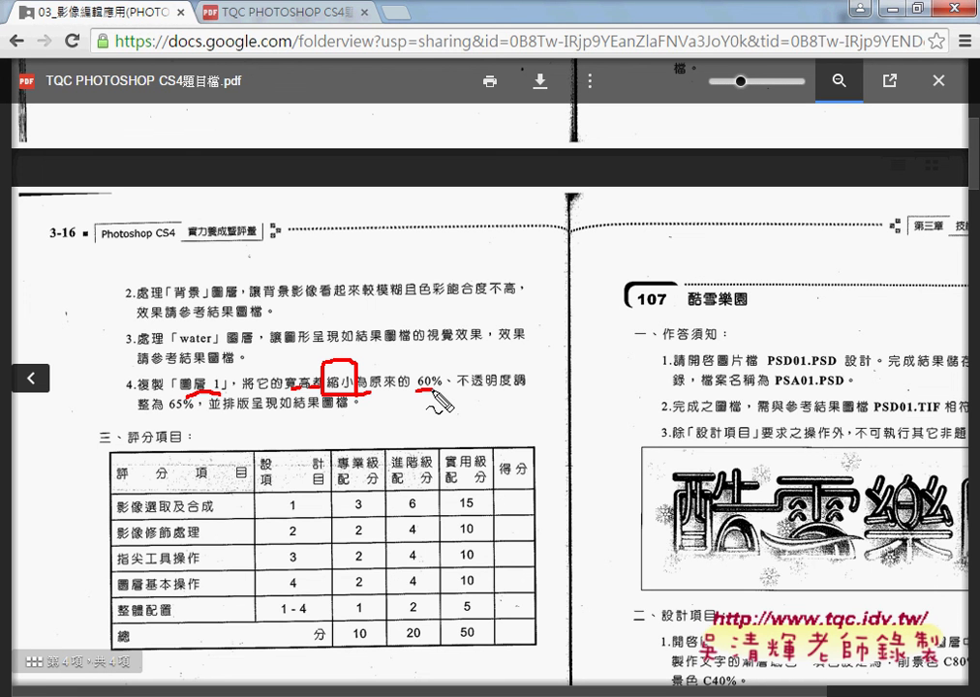
left_click_drag(471, 393, 511, 392)
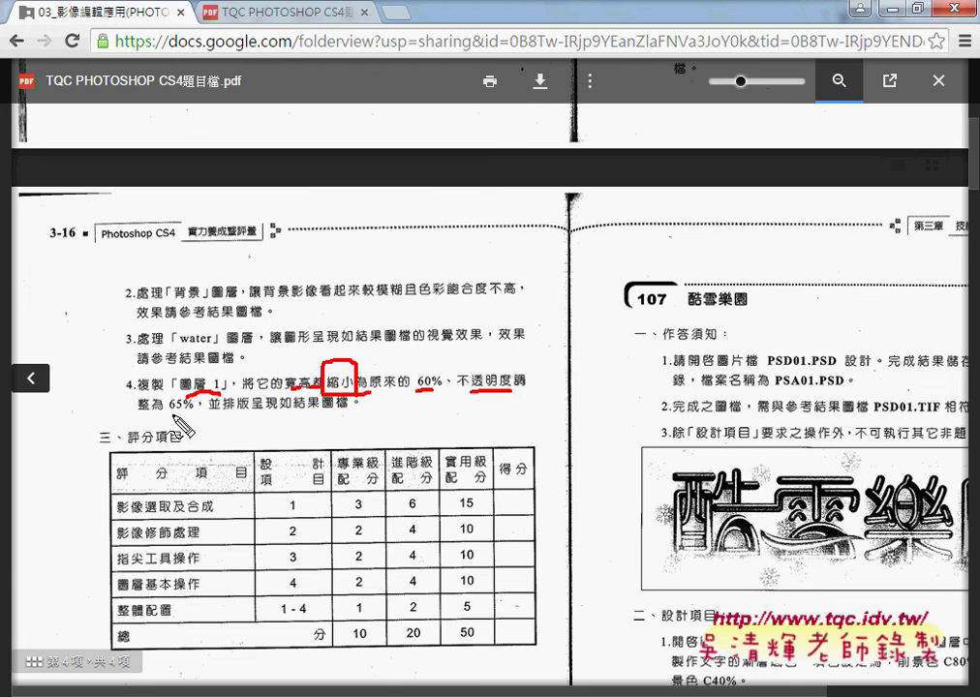
left_click_drag(169, 416, 192, 413)
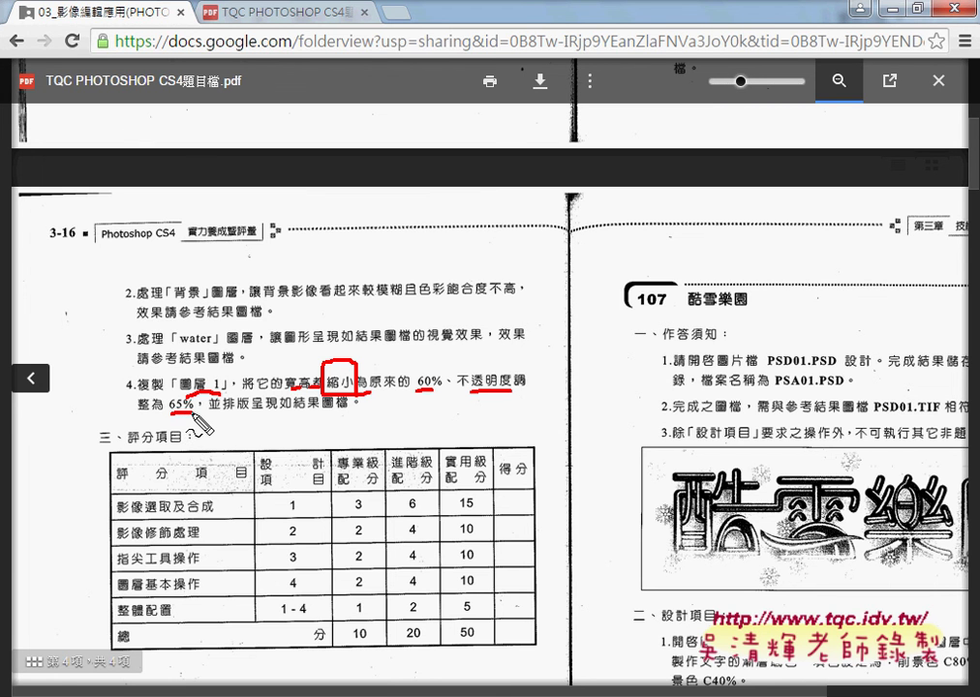
key("Escape")
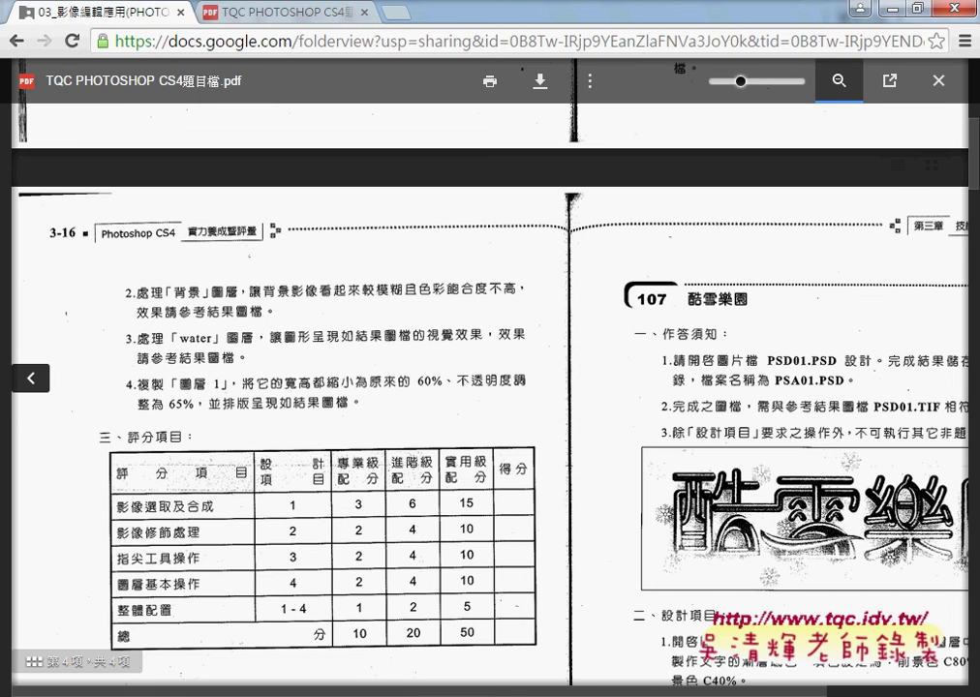
- Back in PSD01.tif, circle the small second valve and the water stream
left_click(400, 625)
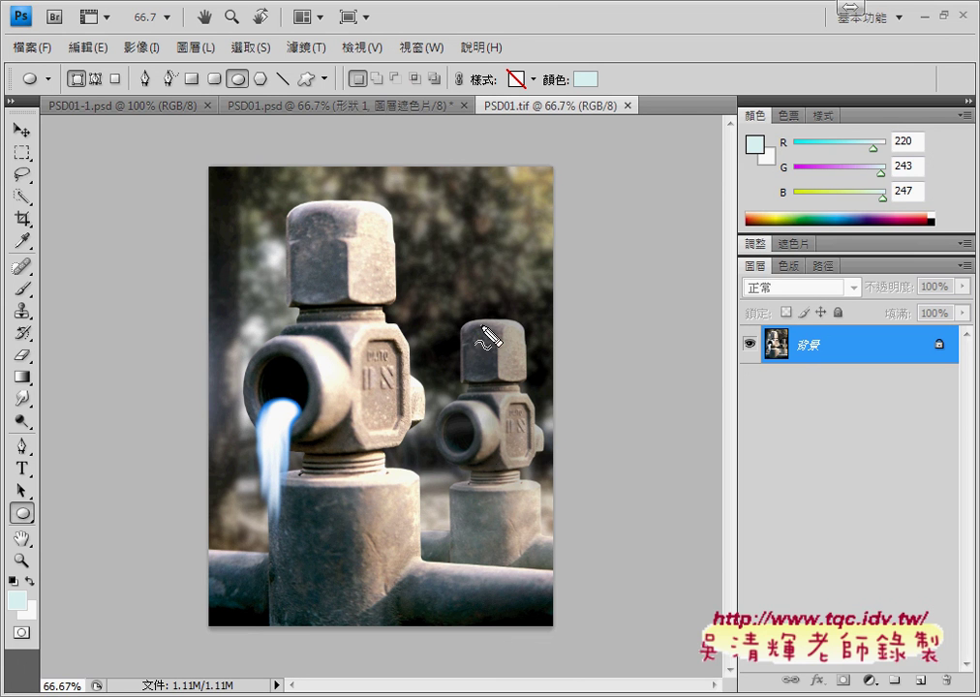
mouse_move(482, 567)
left_mouse_down()
mouse_move(448, 387)
mouse_move(494, 566)
left_mouse_up()
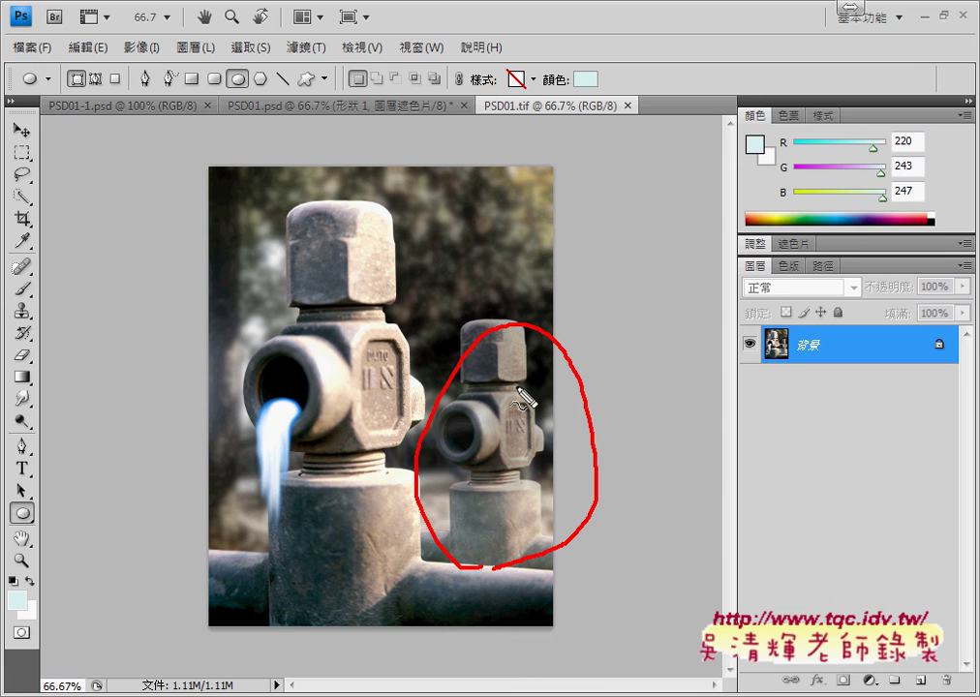
left_click_drag(266, 412, 221, 531)
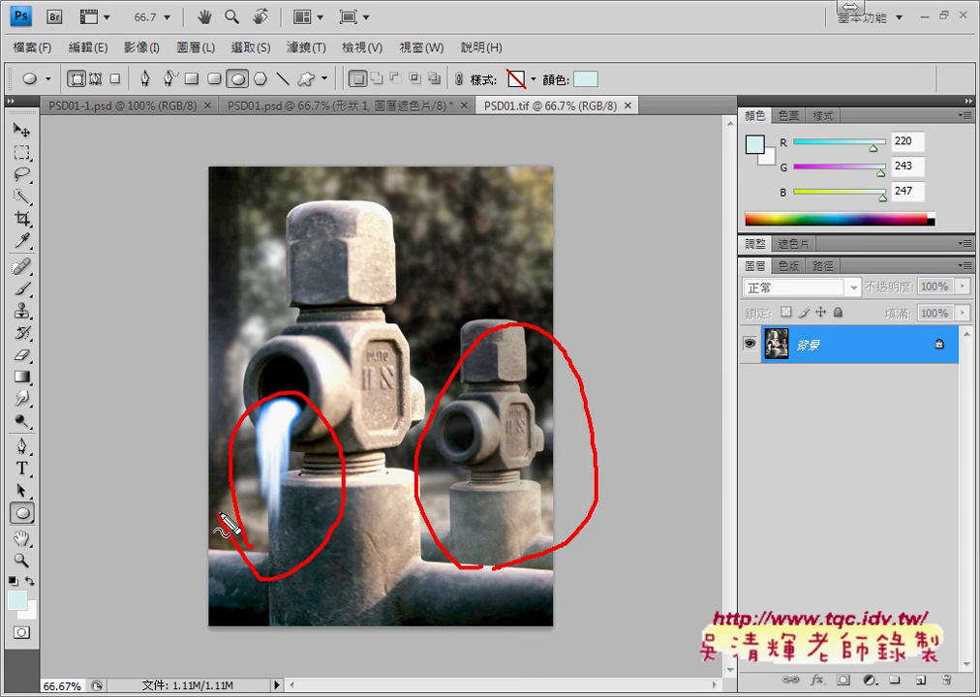